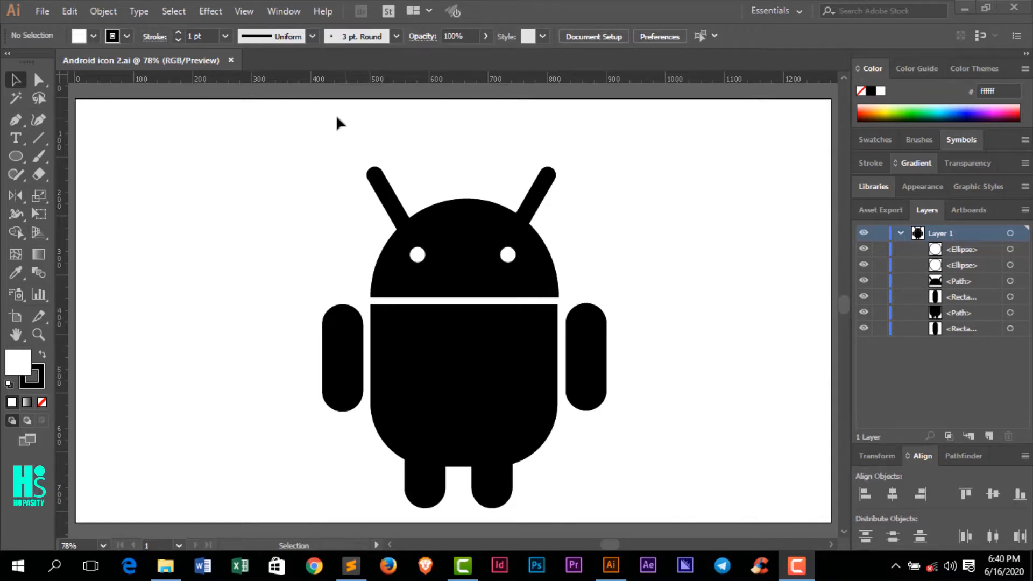
- Create a new 1280 x 720 pixel landscape document with one artboard in RGB Color mode
left_click(41, 13)
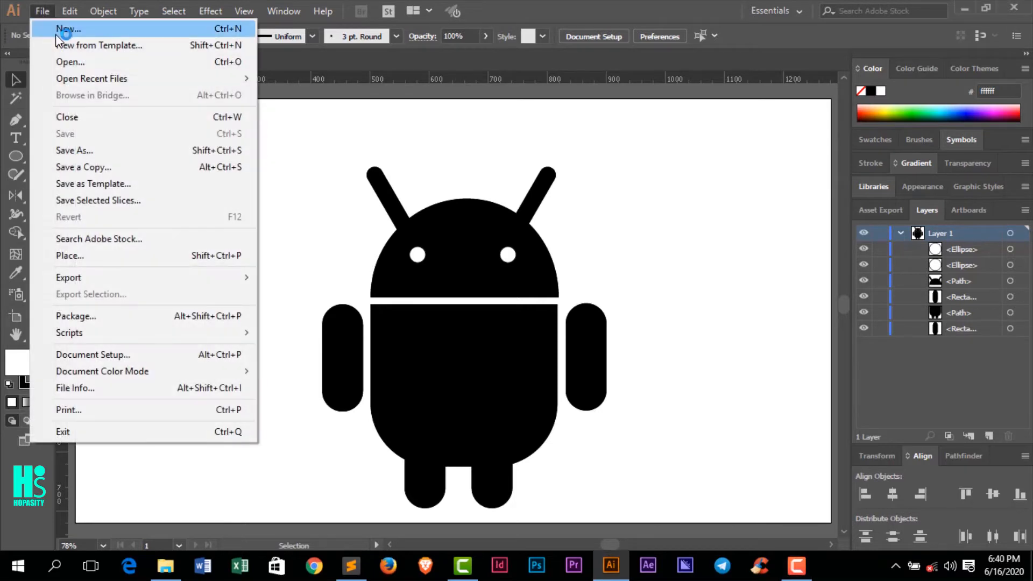
left_click(51, 27)
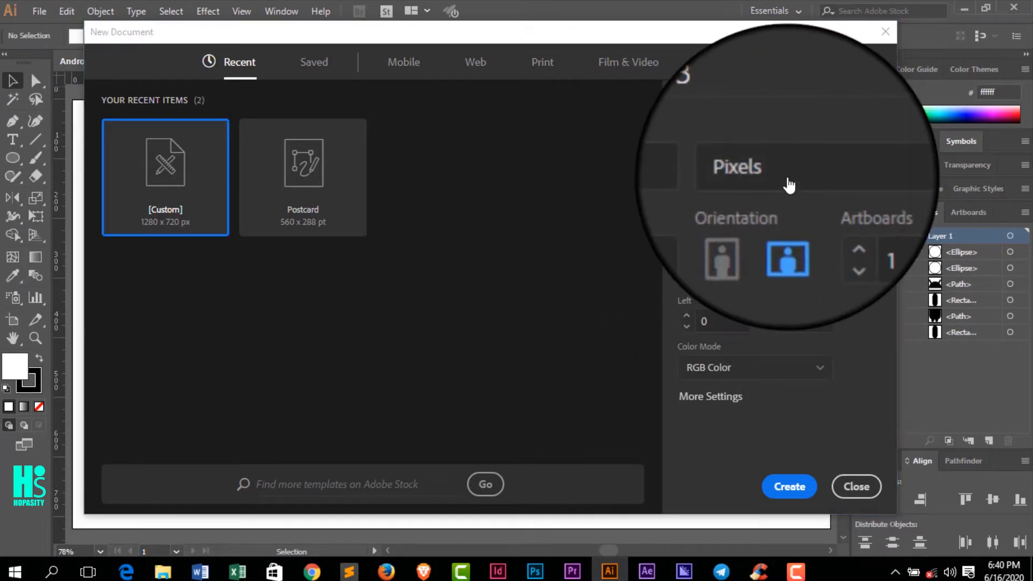
left_click(786, 183)
left_click(788, 184)
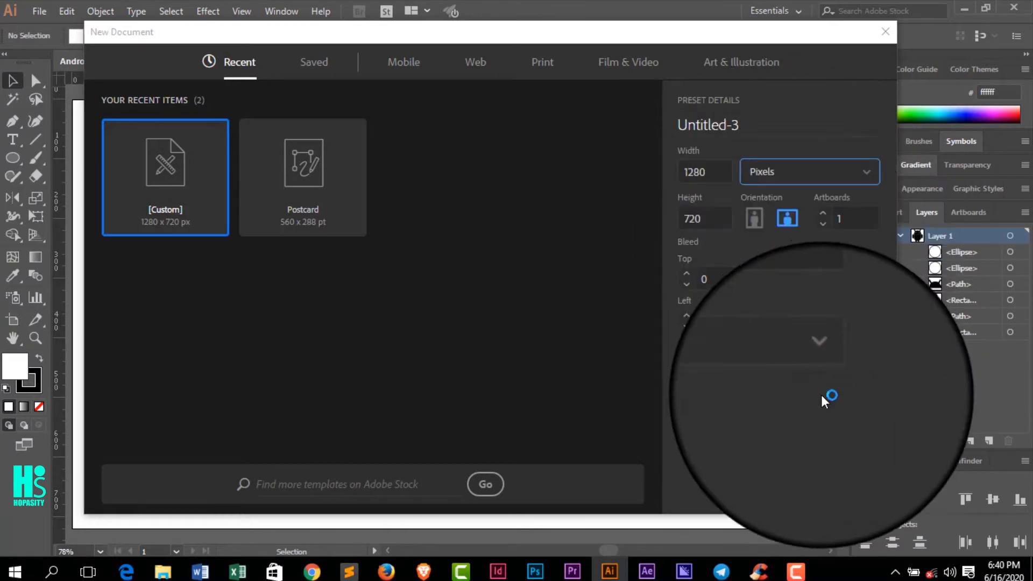
left_click(751, 367)
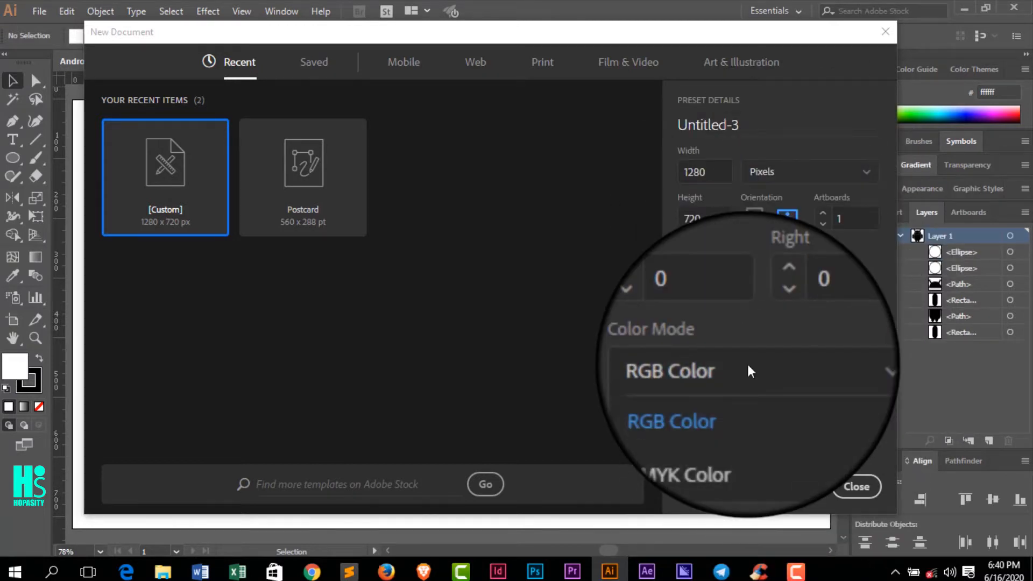
left_click(751, 368)
left_click(787, 482)
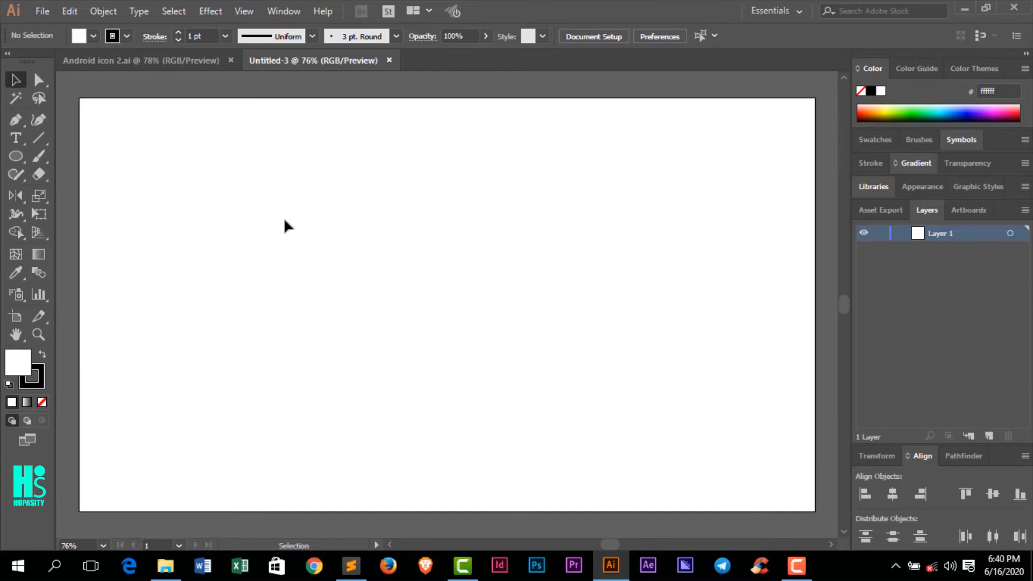
- Draw a wide rectangle near the middle of the artboard as the robot's body
left_click(24, 160)
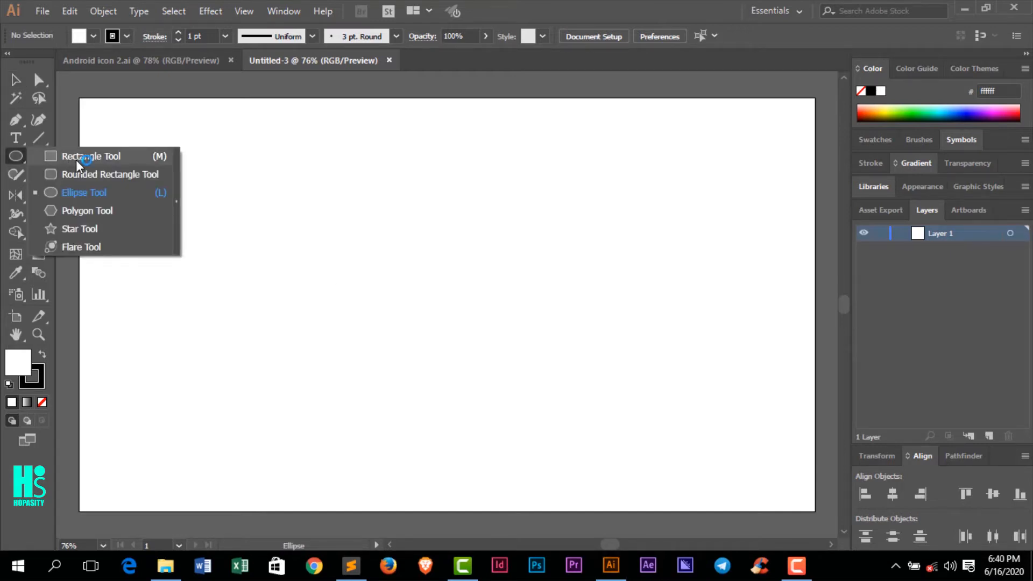
left_click(78, 158)
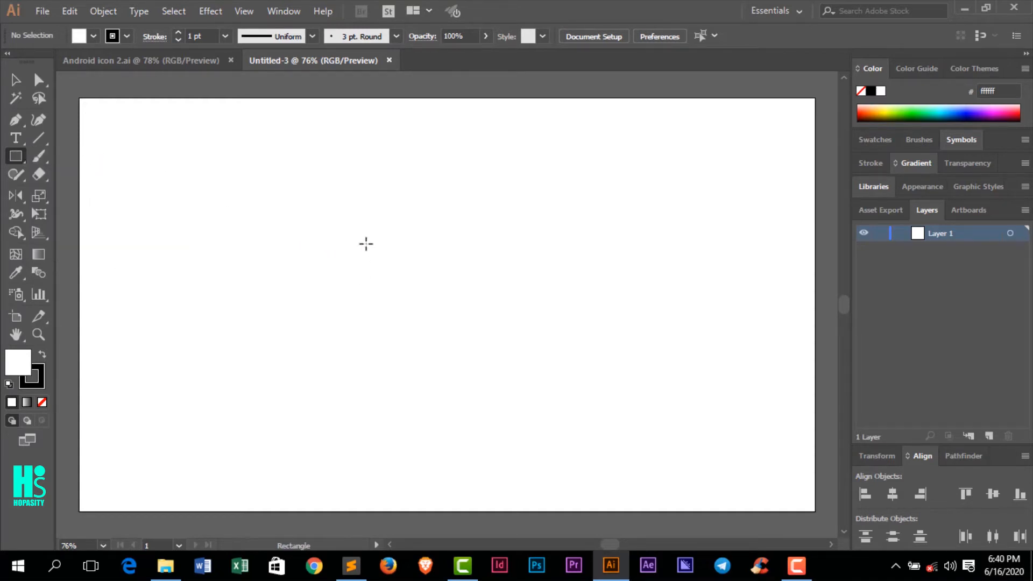
left_click_drag(366, 244, 565, 406)
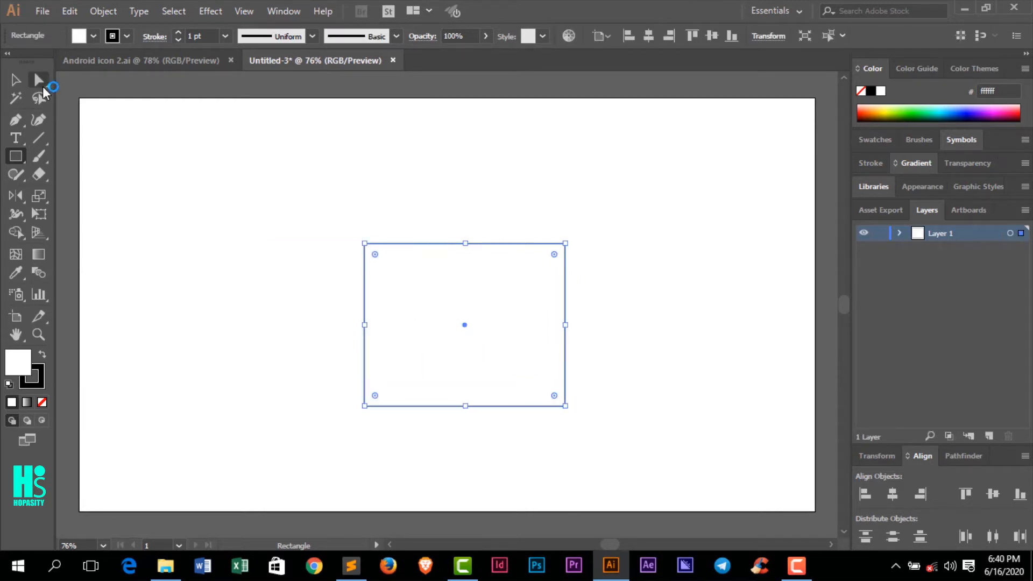
- Round only the two bottom corners of the body rectangle, and shift the shape slightly left and down on the artboard
left_click(15, 80)
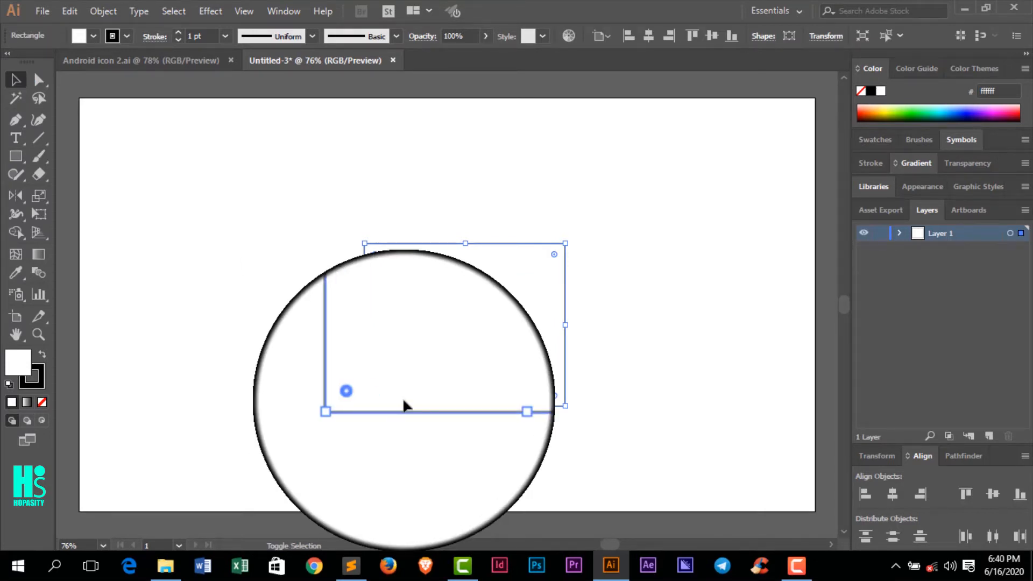
left_click(554, 397)
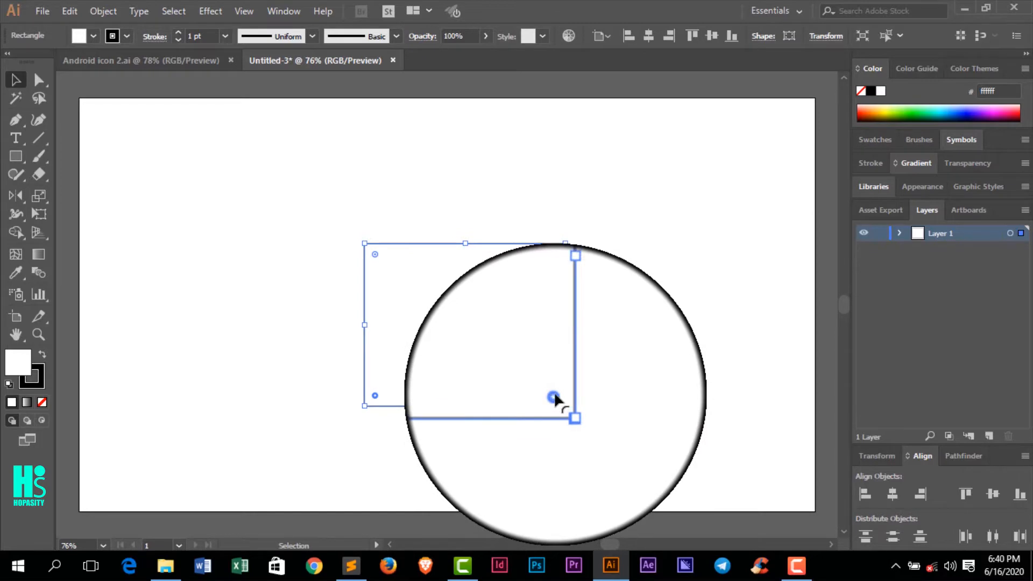
left_click_drag(554, 398, 502, 355)
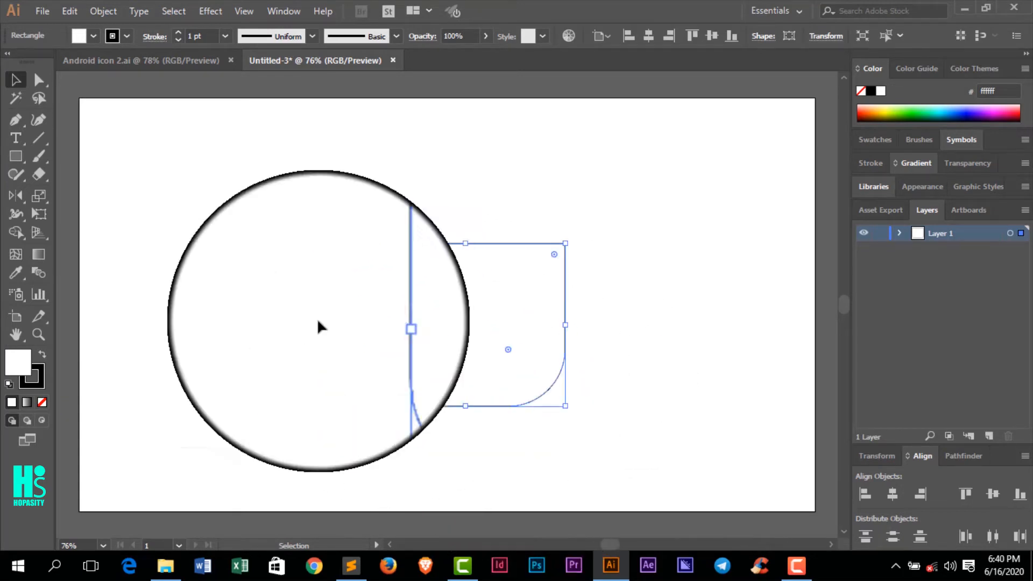
left_click(114, 152)
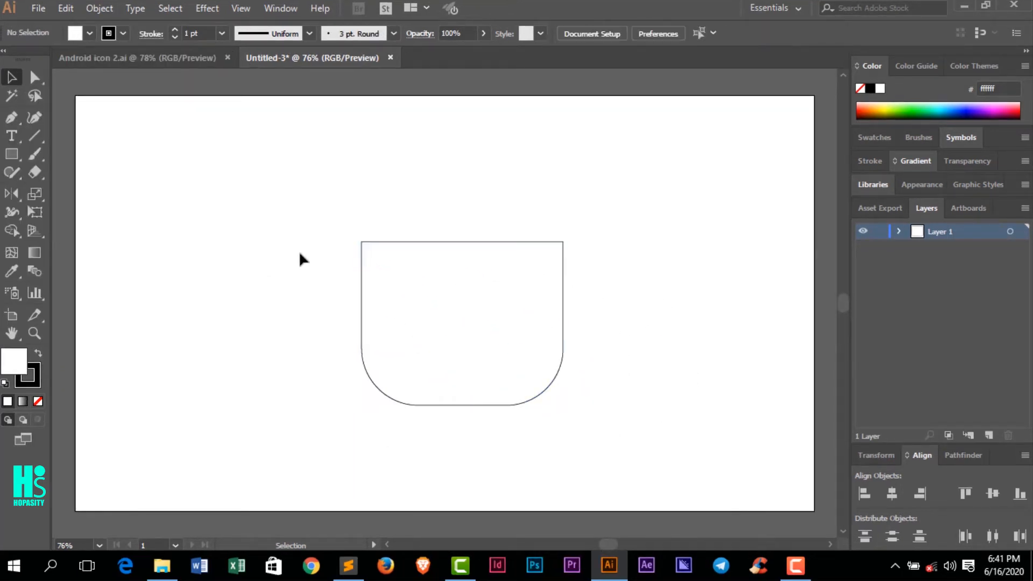
left_click_drag(434, 245, 423, 249)
left_click(631, 312)
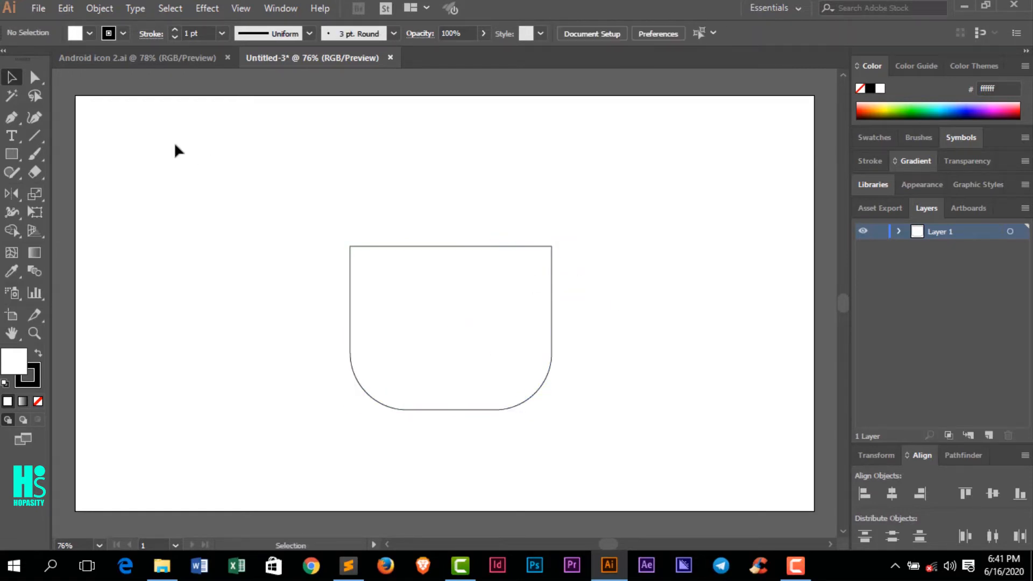
- Draw a tall, narrow rounded rectangle left of the body, level with its top edge, and fully round its ends as an arm
left_click_drag(22, 159, 94, 169)
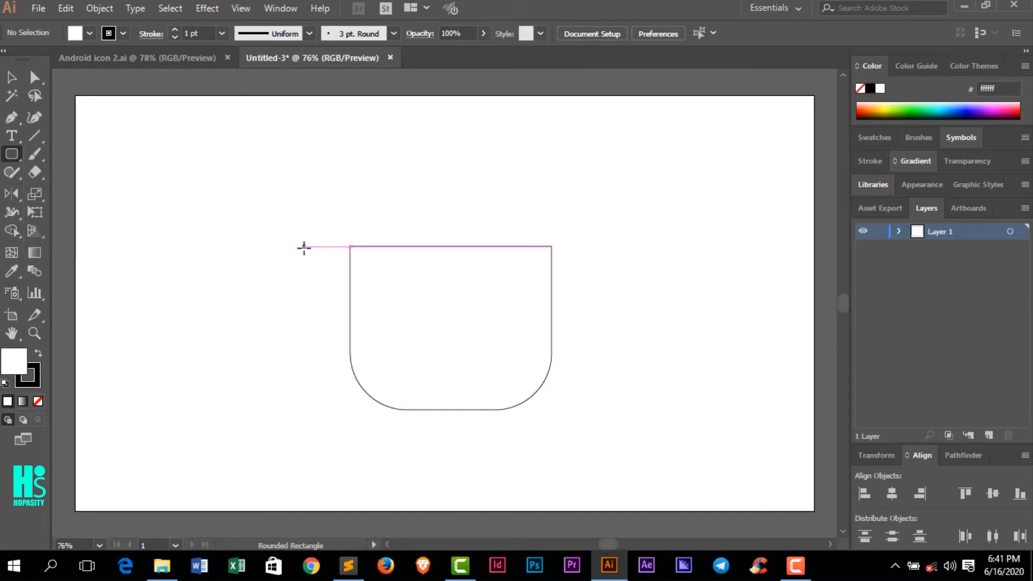
mouse_move(303, 247)
left_mouse_down()
mouse_move(304, 339)
mouse_move(350, 381)
mouse_move(261, 376)
left_mouse_up()
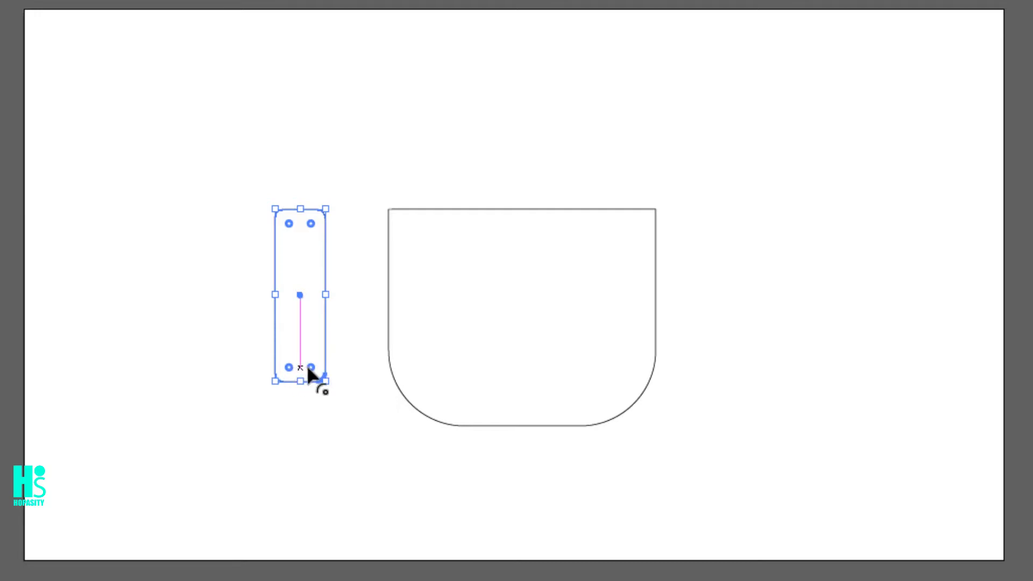
left_click_drag(308, 368, 287, 353)
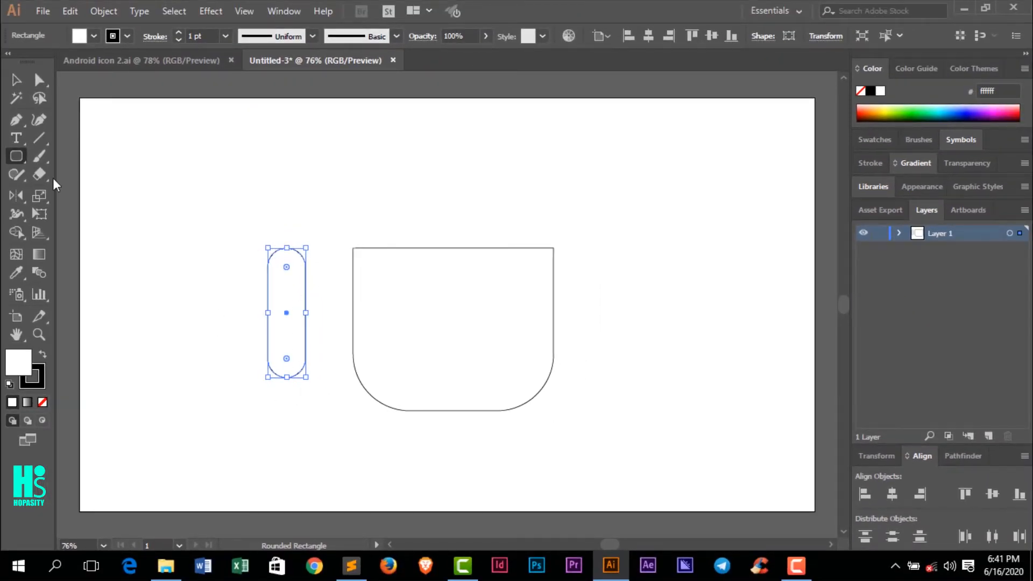
left_click(16, 81)
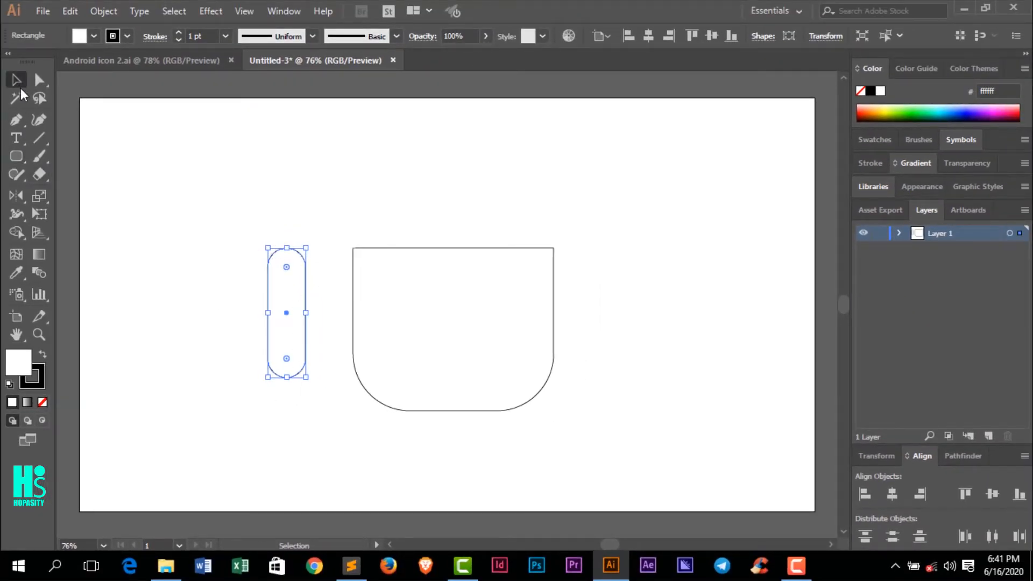
left_click(221, 341)
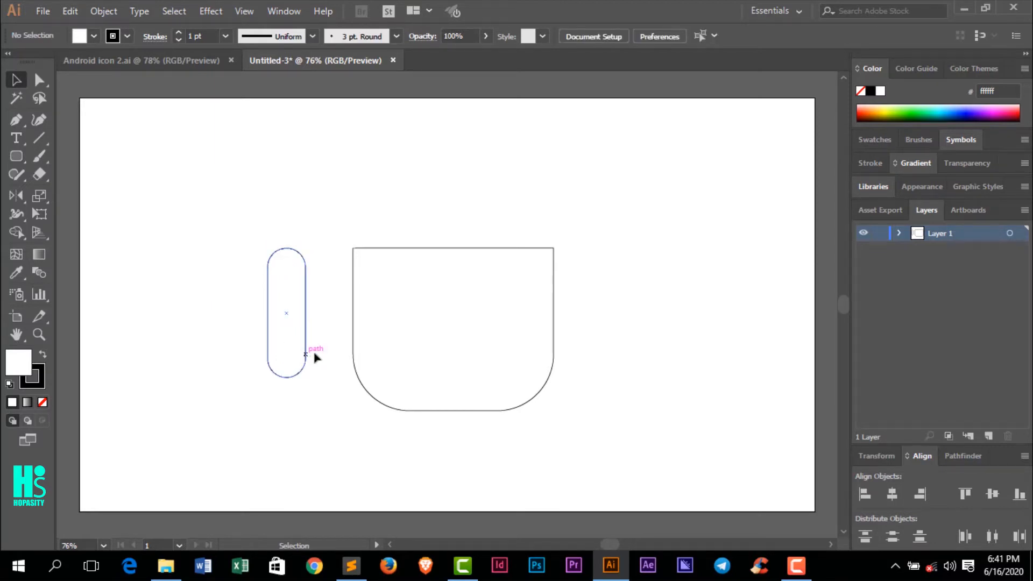
- Move the arm close to the body's left edge, and place a copy about 454 px to its right, beside the body's right edge
left_click_drag(305, 353, 341, 356)
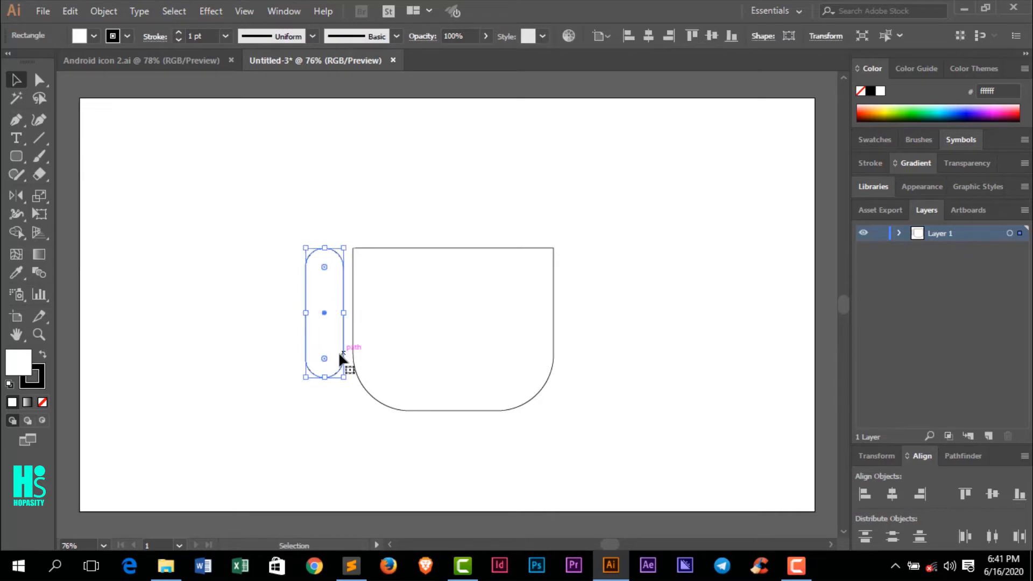
left_click(248, 370)
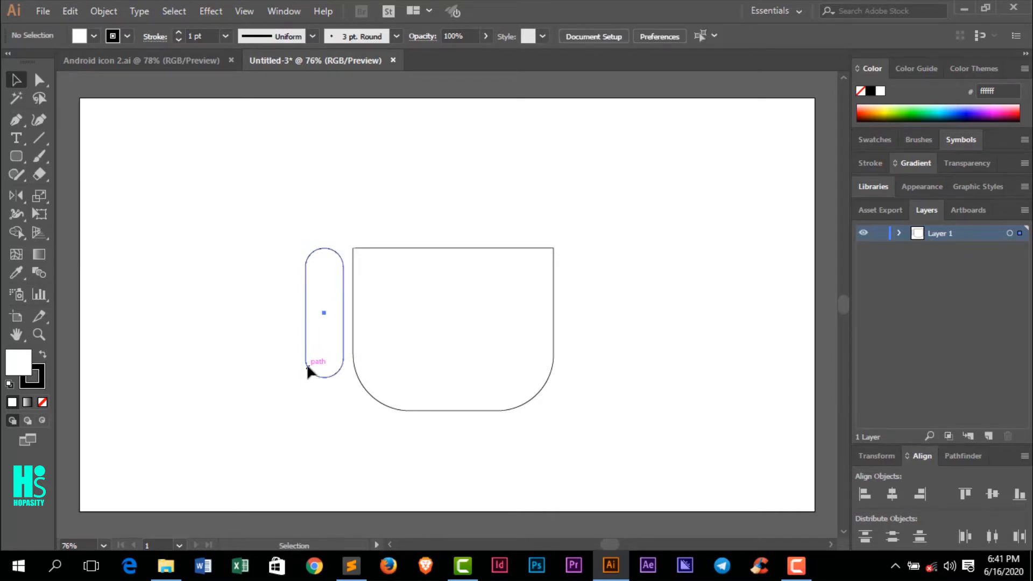
left_click(307, 367)
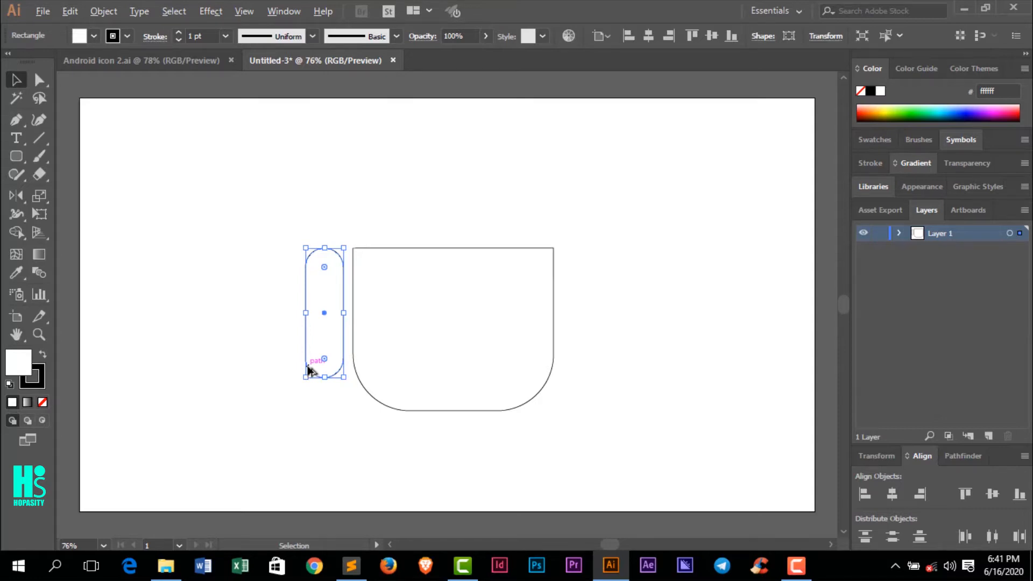
left_click_drag(308, 370, 569, 371)
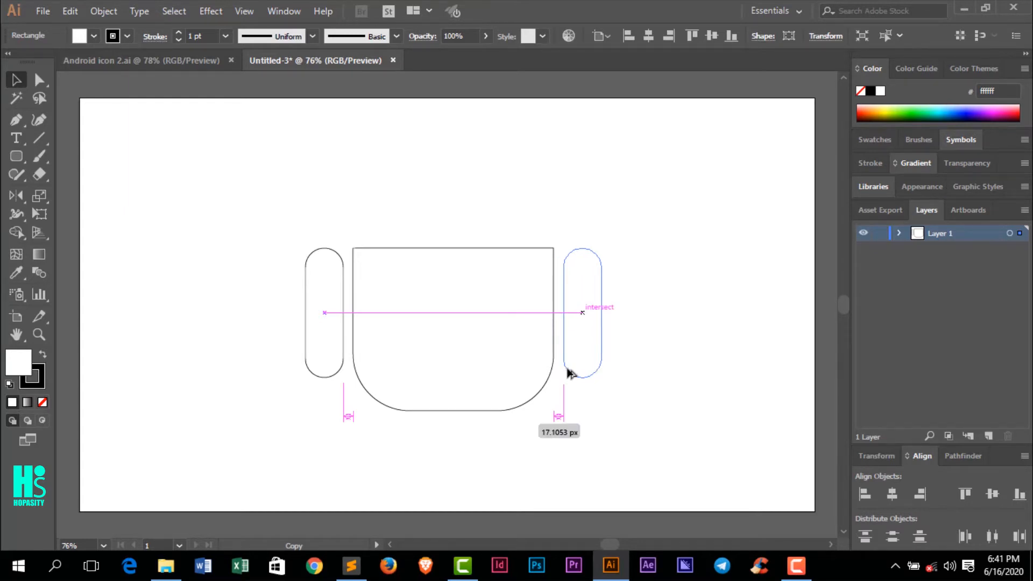
left_click_drag(569, 371, 569, 371)
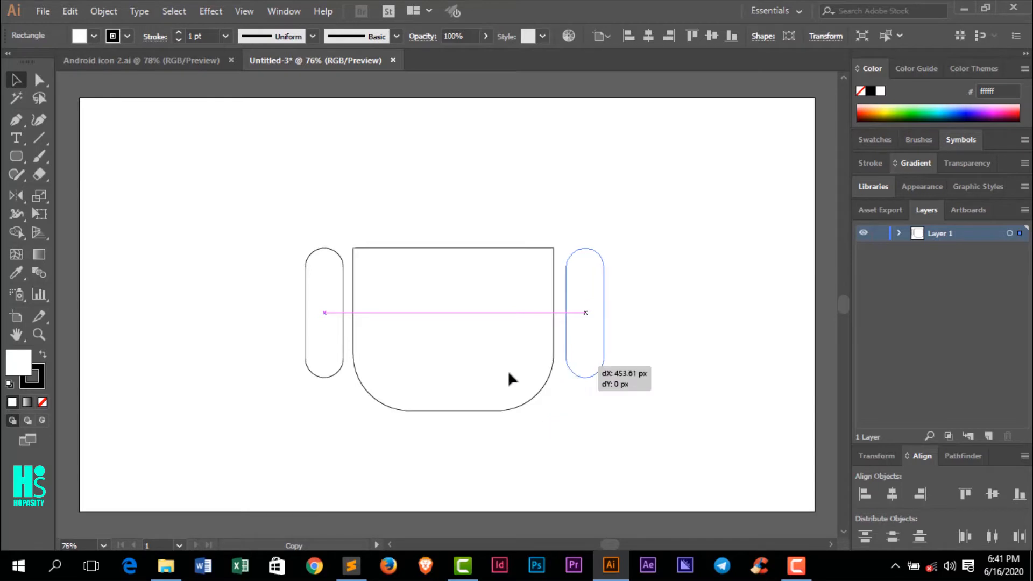
left_click_drag(626, 400, 626, 398)
left_click(658, 457)
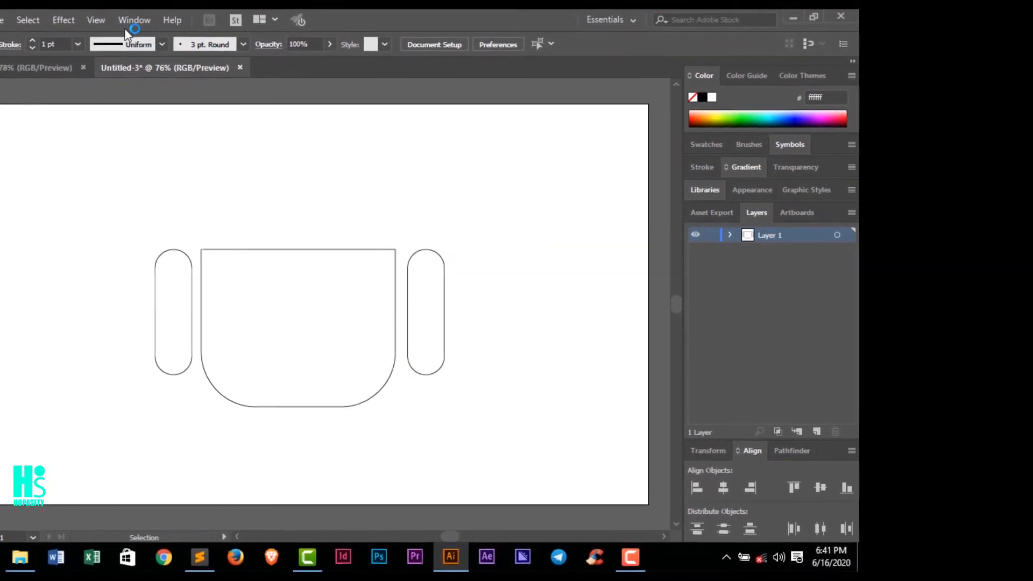
- Check that Smart Guides are enabled, and copy the left arm twice as side-by-side legs overlapping the body's bottom edge
left_click(226, 12)
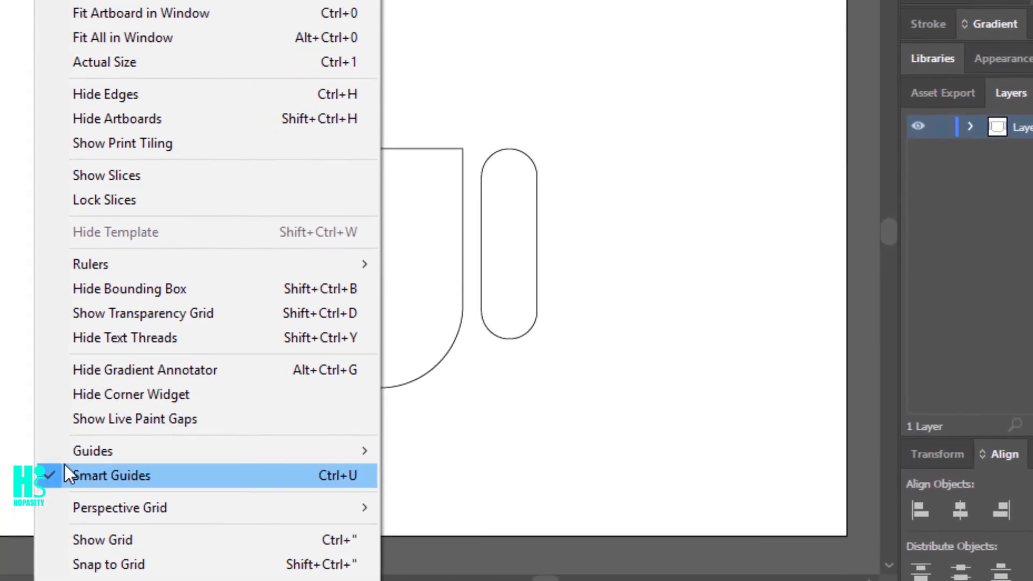
left_click(10, 431)
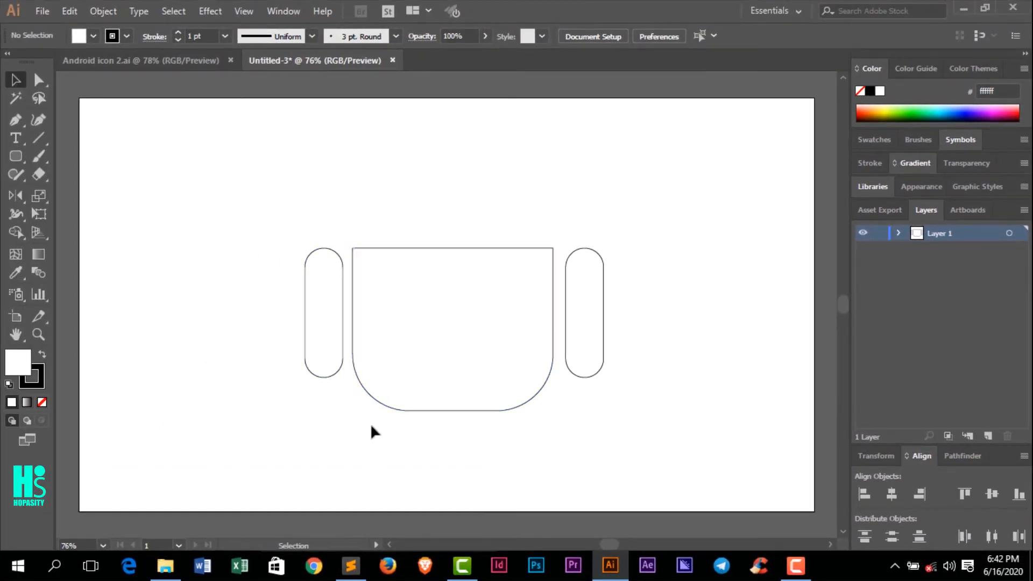
left_click(323, 376)
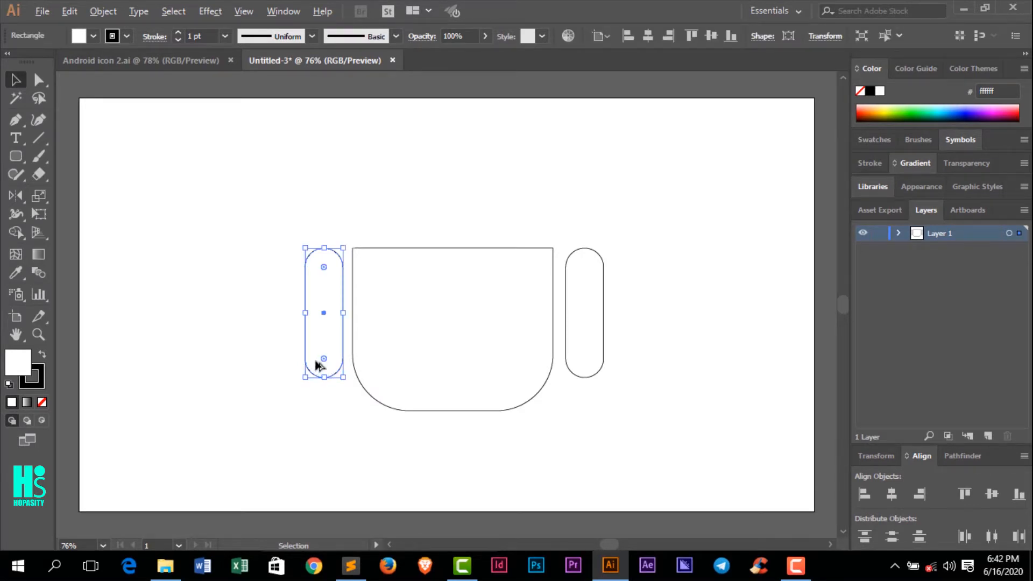
left_click_drag(318, 366, 411, 458)
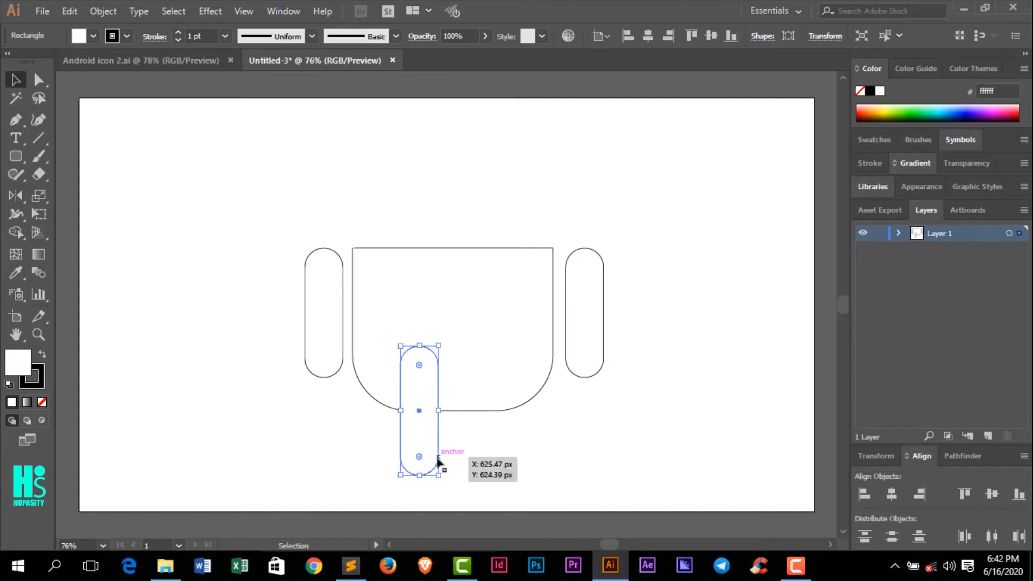
left_click_drag(438, 460, 547, 470)
- Align both legs vertically to the artboard's top edge, and move the pair back down over the body's bottom edge
left_click(528, 459)
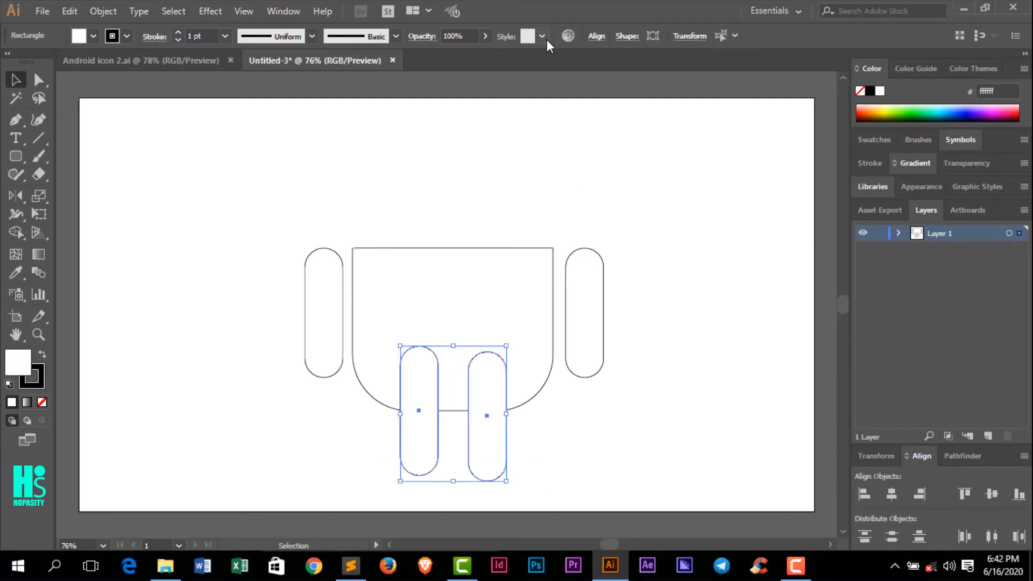
left_click(596, 38)
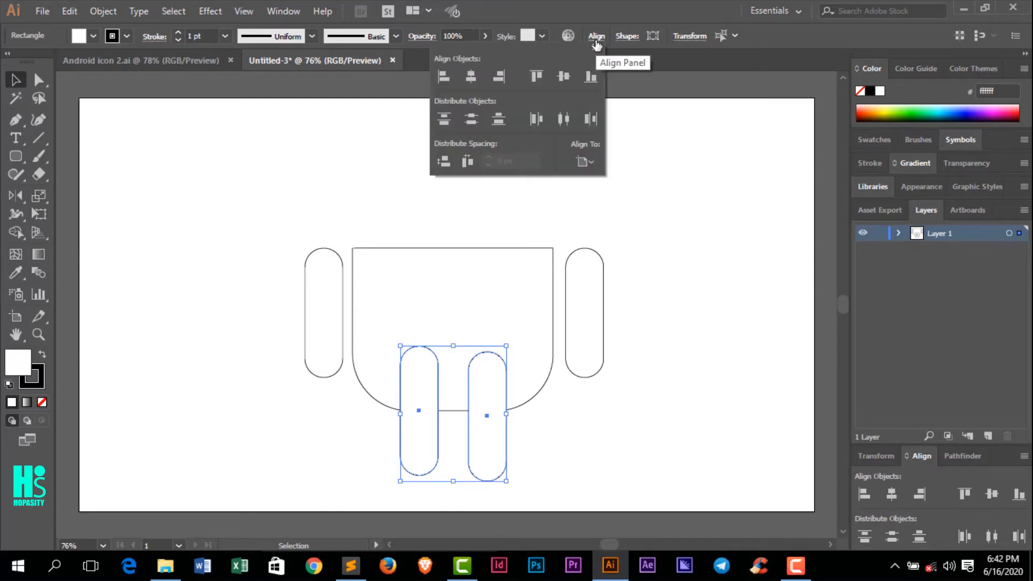
left_click(537, 77)
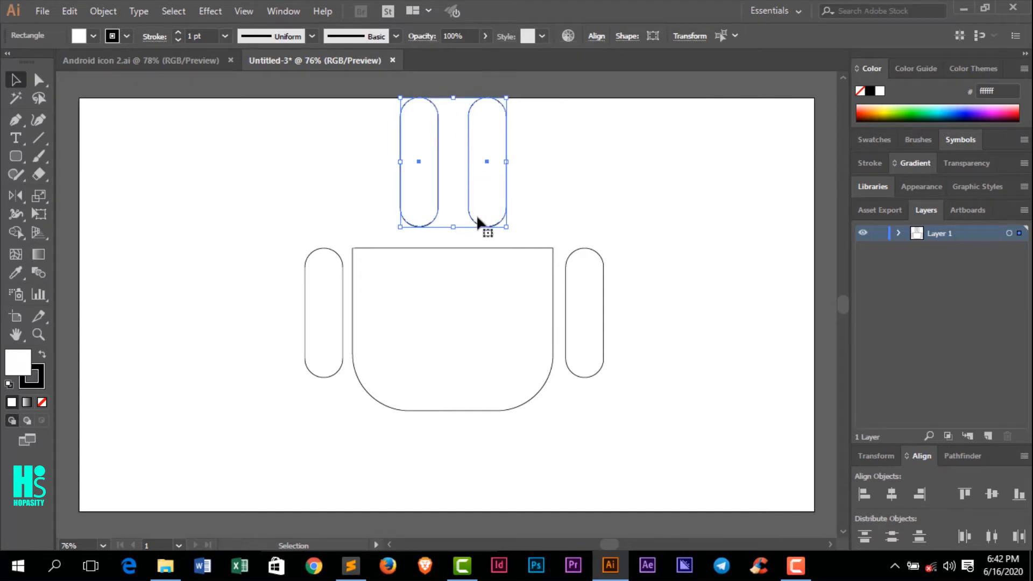
left_click_drag(478, 224, 479, 483)
left_click(606, 450)
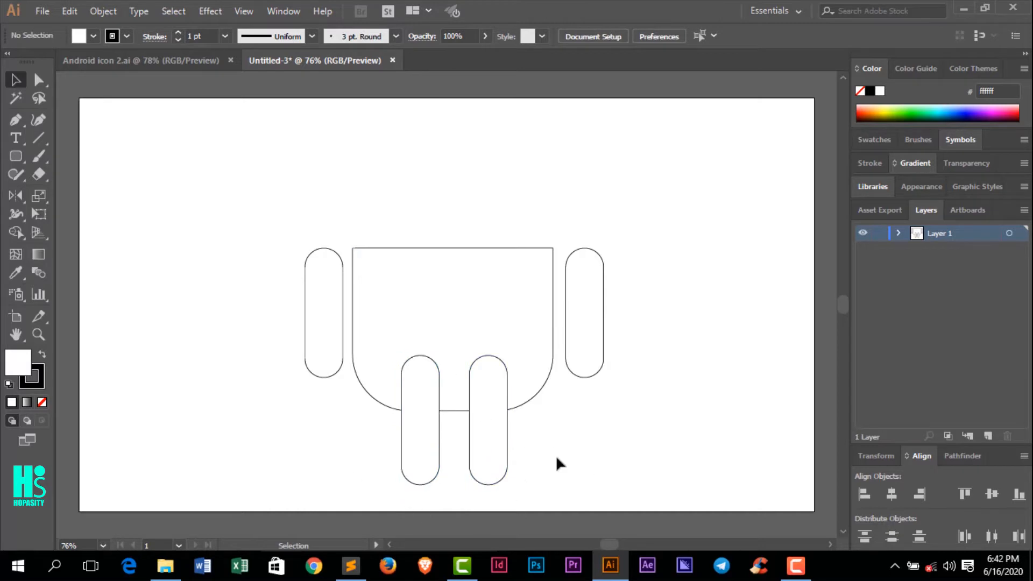
- Nudge both legs upward together so they overlap more of the body's bottom edge
left_click_drag(372, 458, 546, 483)
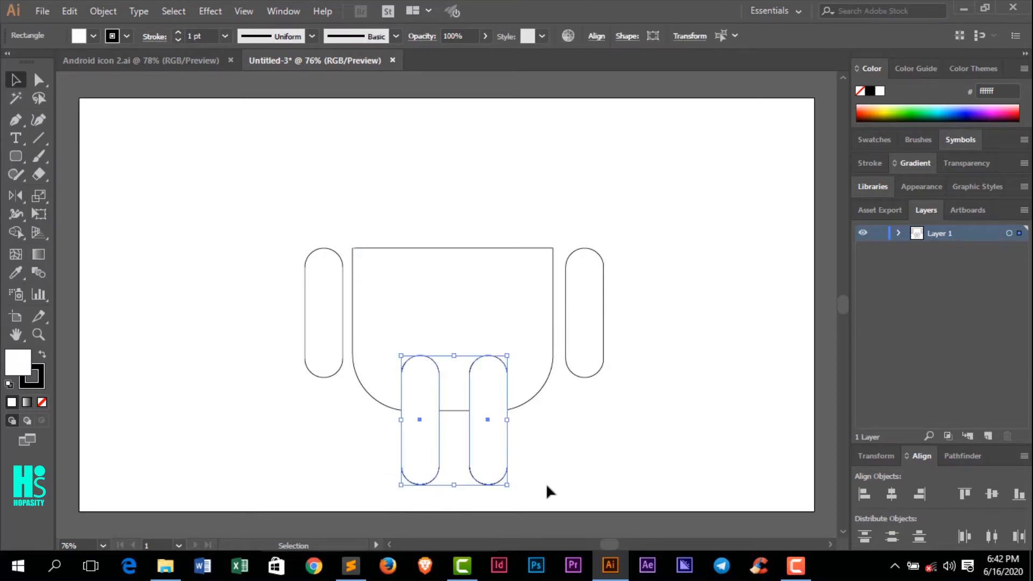
key("Up")
key("Up")
key("Up")
key("Up")
key("Up")
key("Up")
key("Up")
key("Up")
key("Up")
key("Up")
key("Up")
key("Up")
key("Up")
key("Up")
key("Up")
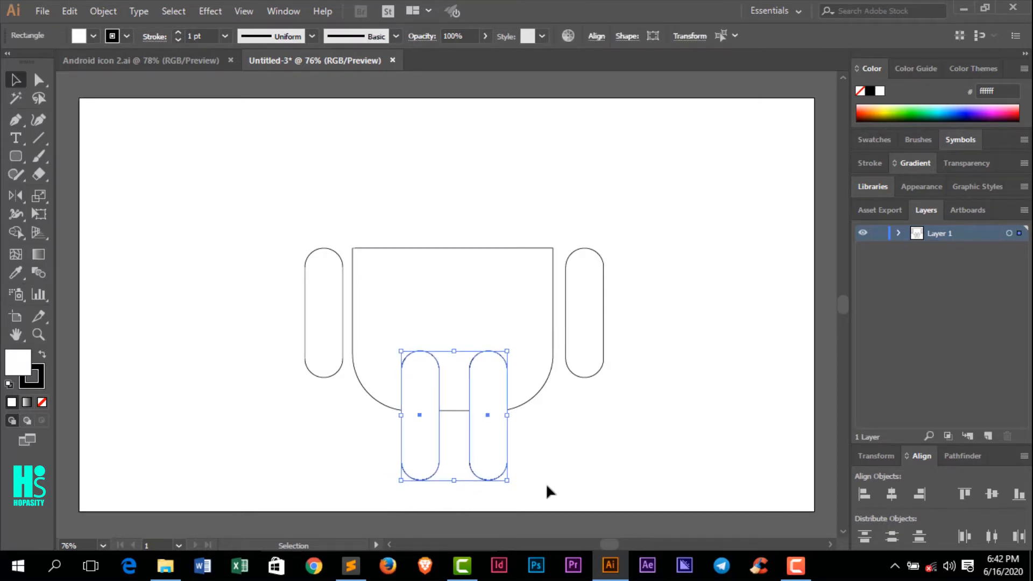
key("Up")
key("Up")
key("Up")
key("Up")
key("Up")
key("Up")
key("Up")
key("Up")
key("Up")
key("Up")
key("Up")
key("Up")
key("Up")
key("Up")
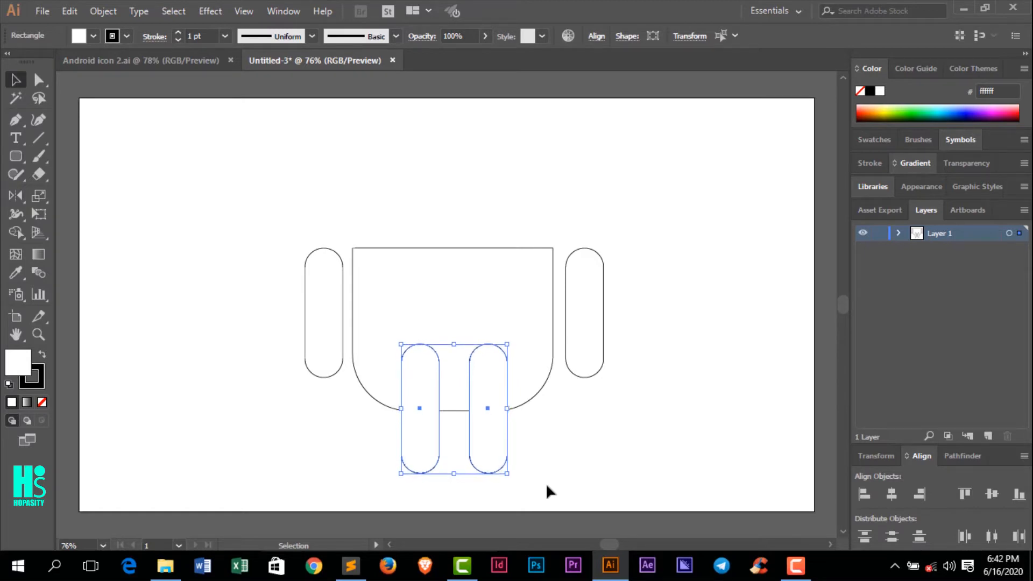
- Nudge the pair of legs further up until their rounded tops sit well inside the body's lower half
key("Up")
key("Up")
key("Up")
key("Up")
key("Up")
key("Up")
key("Up")
key("Up")
key("Up")
key("Up")
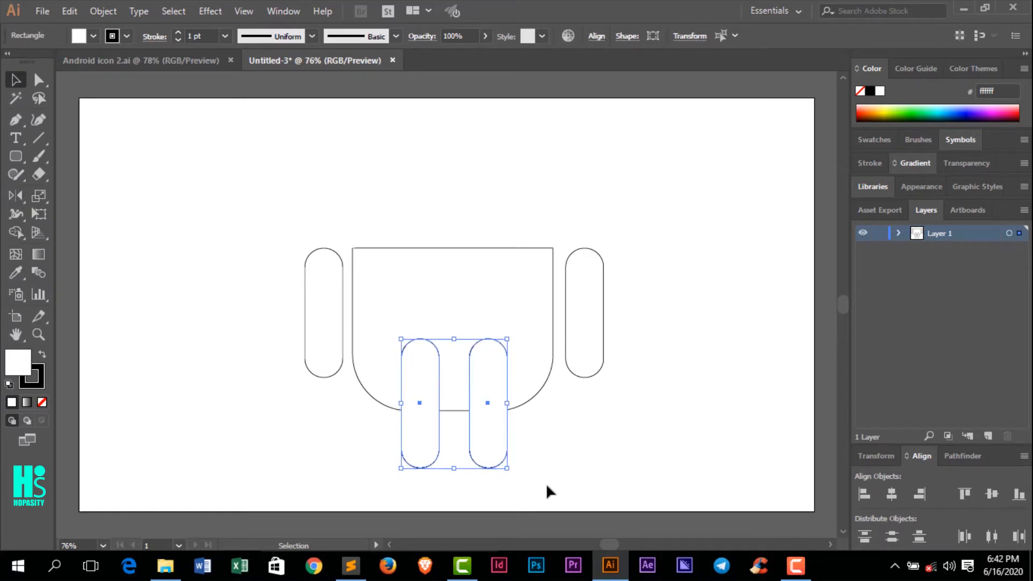
key("Up")
key("Up")
key("Up")
key("Up")
key("Up")
key("Up")
key("Up")
key("Up")
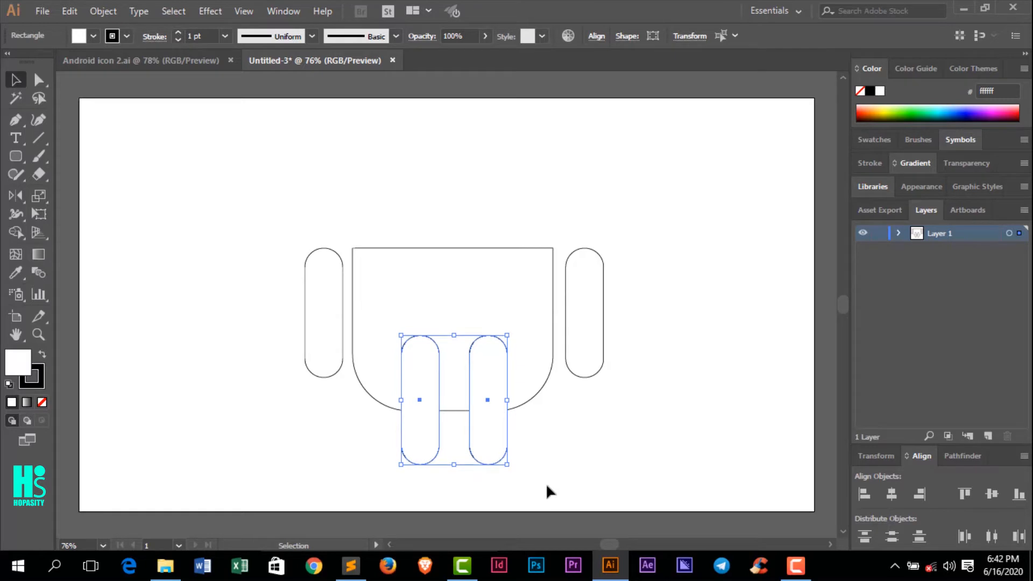
key("Up")
left_click(628, 465)
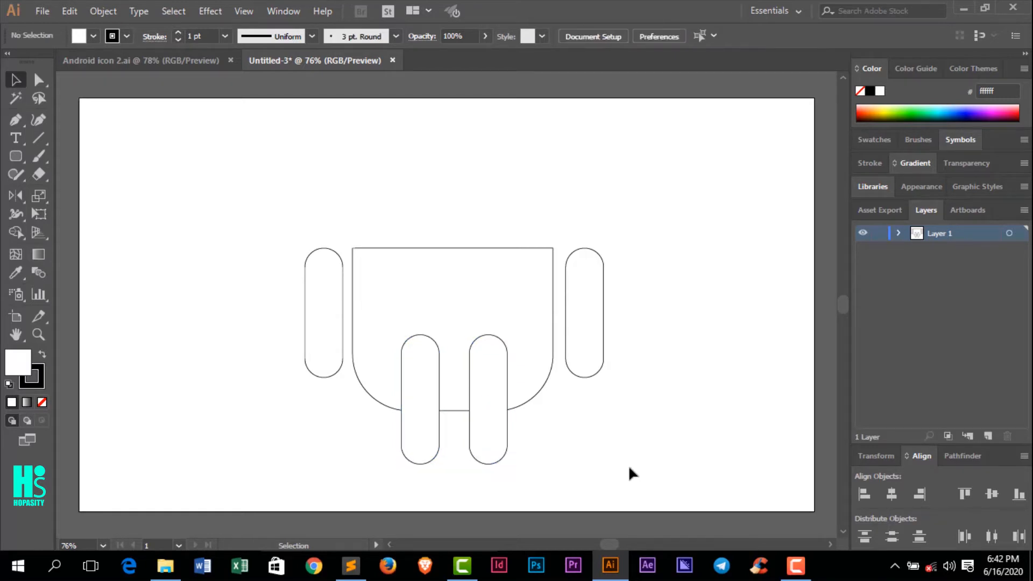
- Combine the body and both legs into one shape with the Pathfinder Merge operation
left_click_drag(386, 402, 504, 430)
left_click(604, 488)
left_click_drag(604, 486, 344, 387)
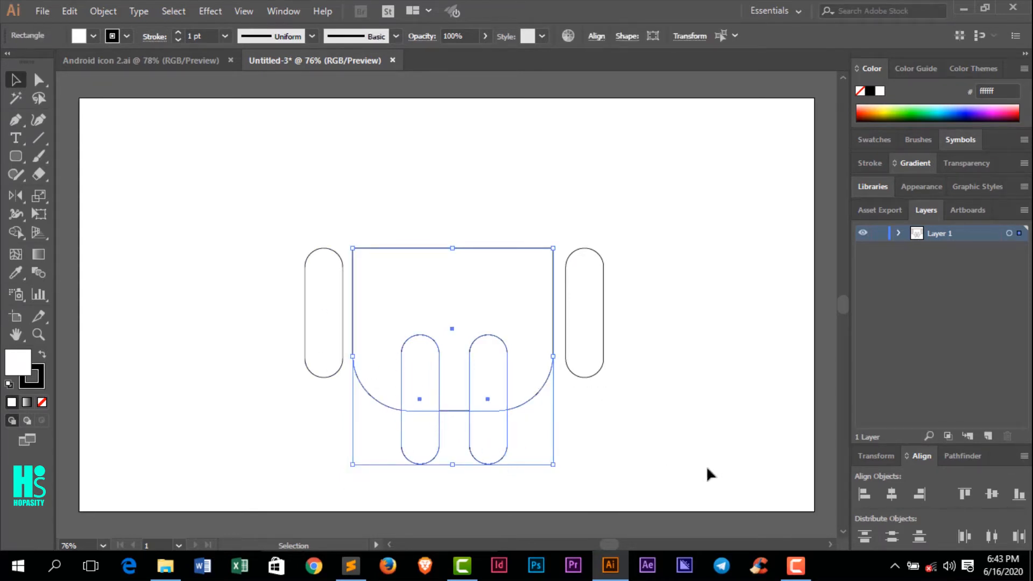
left_click(961, 456)
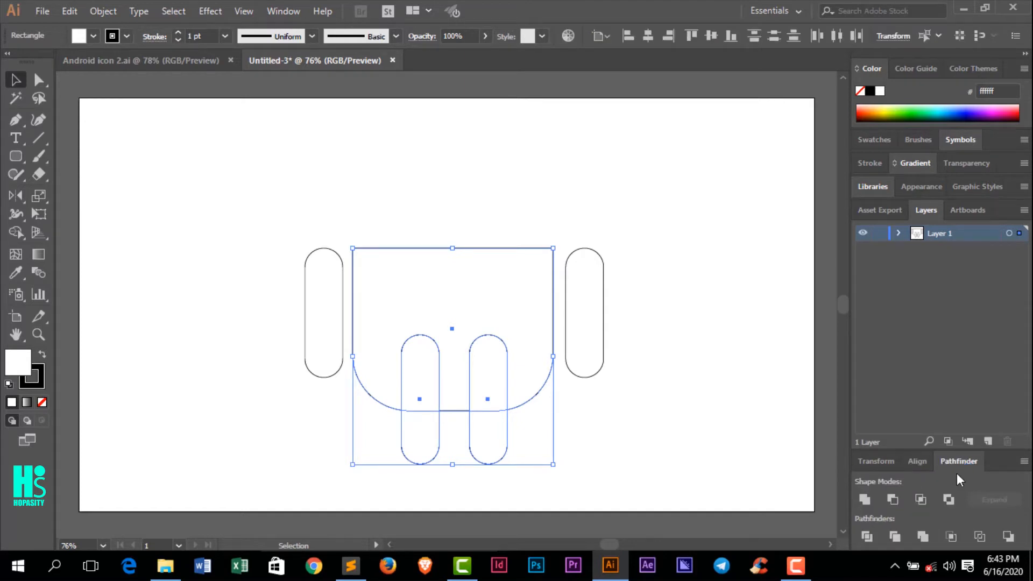
left_click(281, 11)
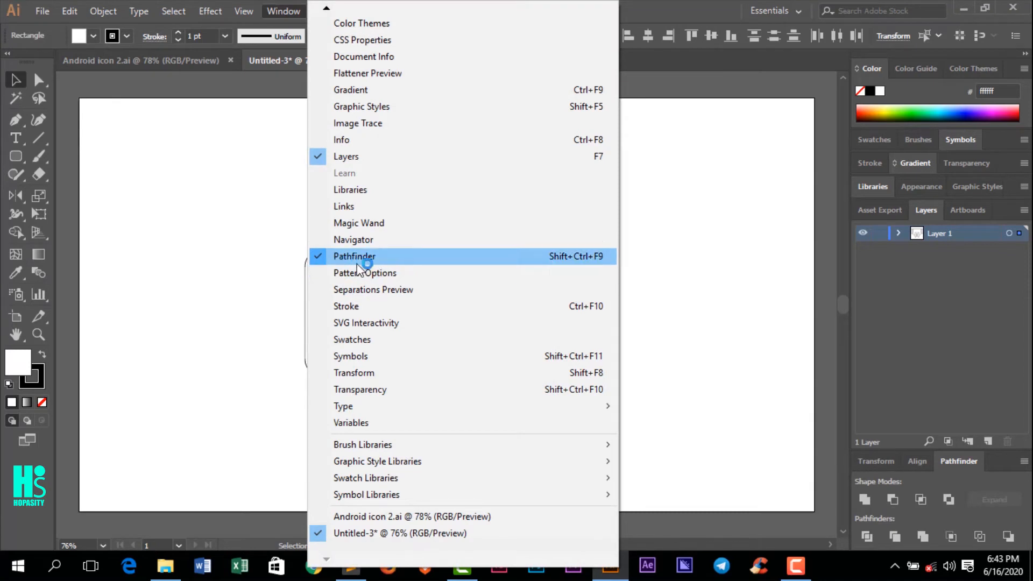
left_click(741, 360)
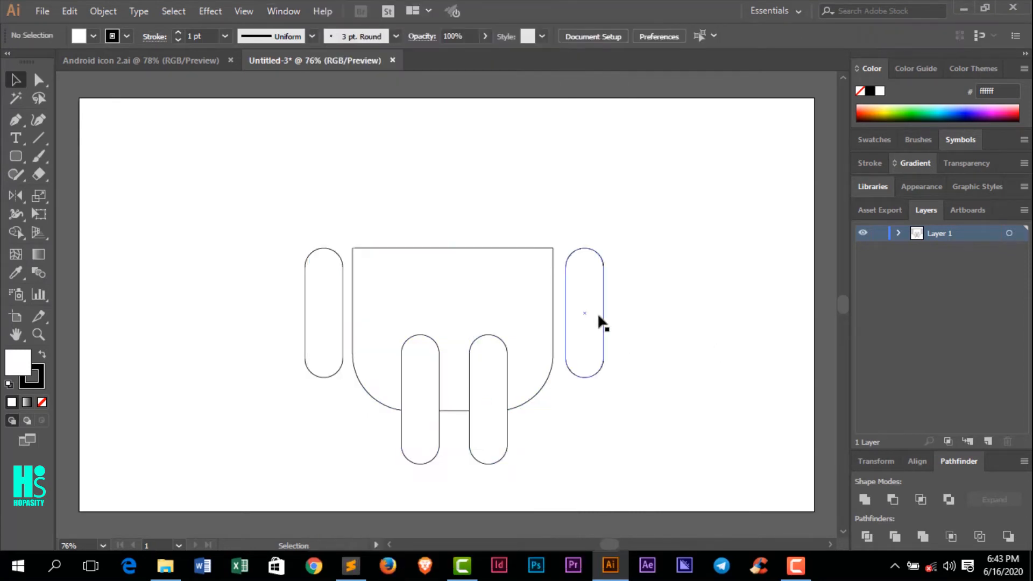
left_click_drag(605, 455, 375, 396)
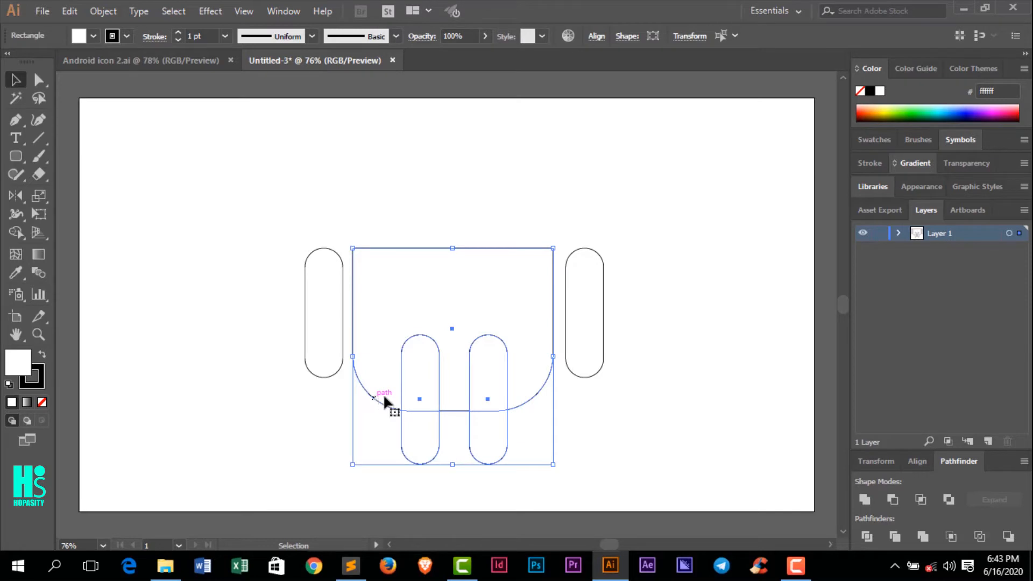
left_click(922, 536)
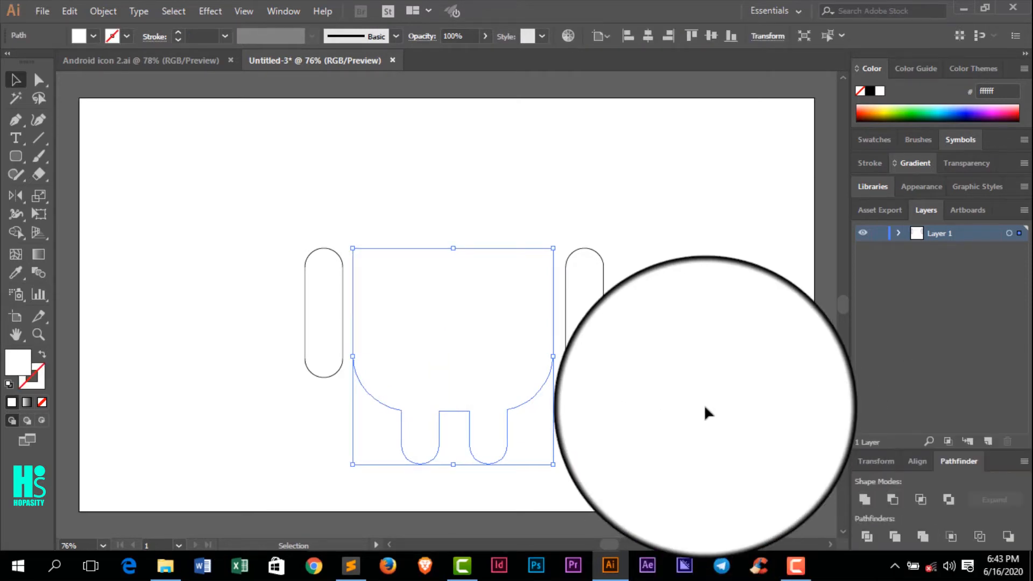
- Restore the default black 1 pt stroke on the merged body and set its fill to None
left_click(462, 418)
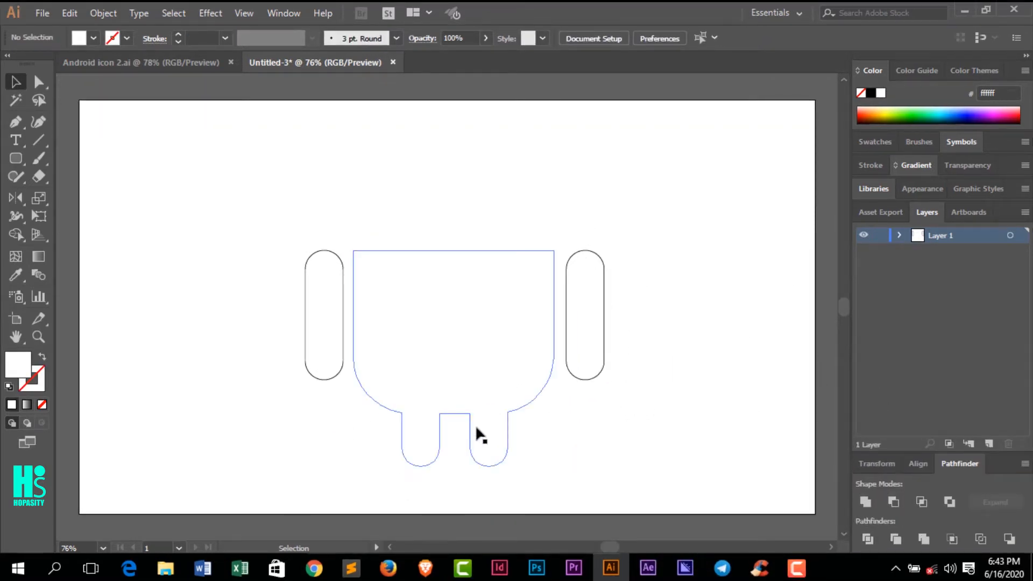
left_click(509, 408)
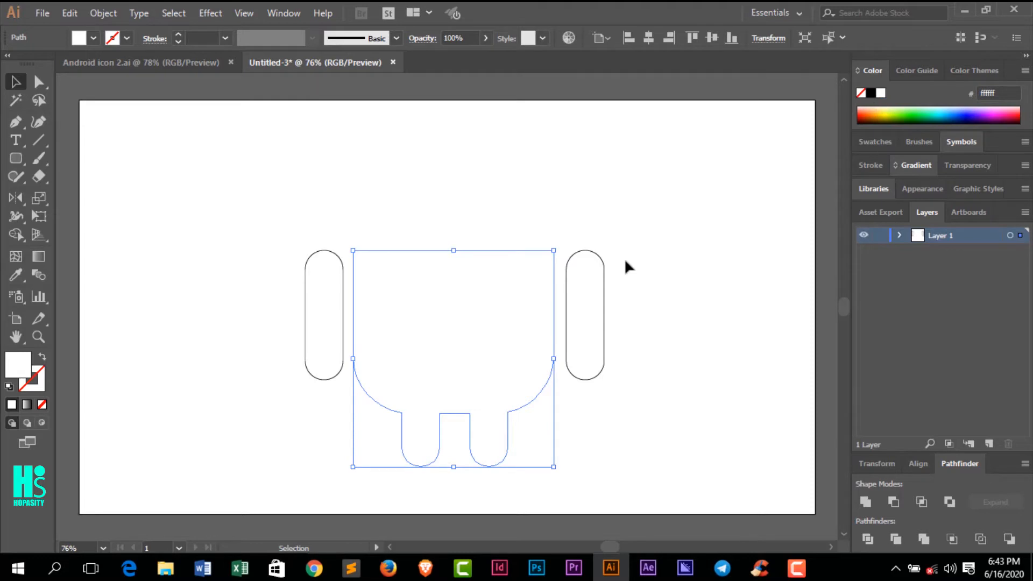
left_click(9, 386)
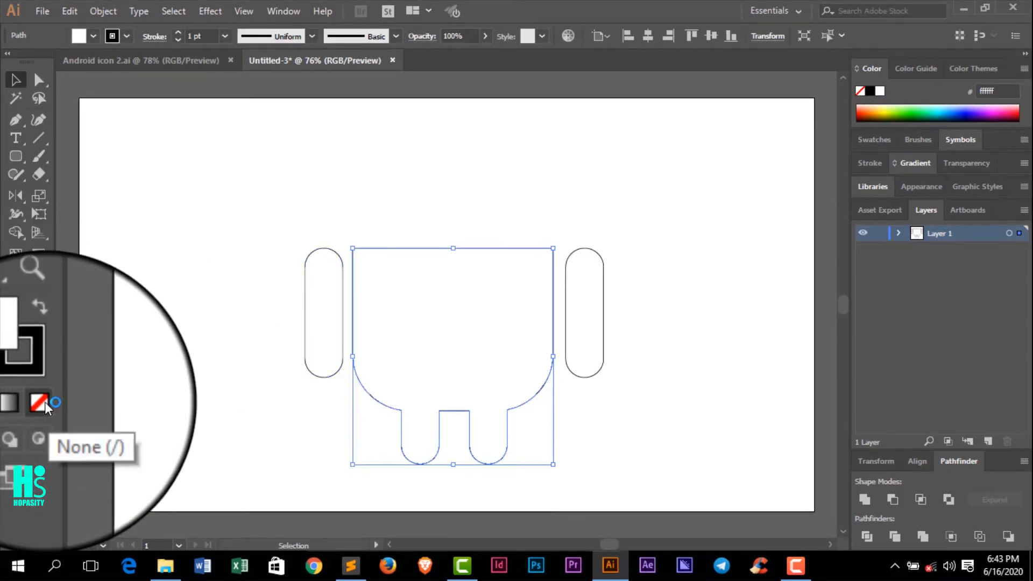
left_click(41, 402)
left_click(179, 391)
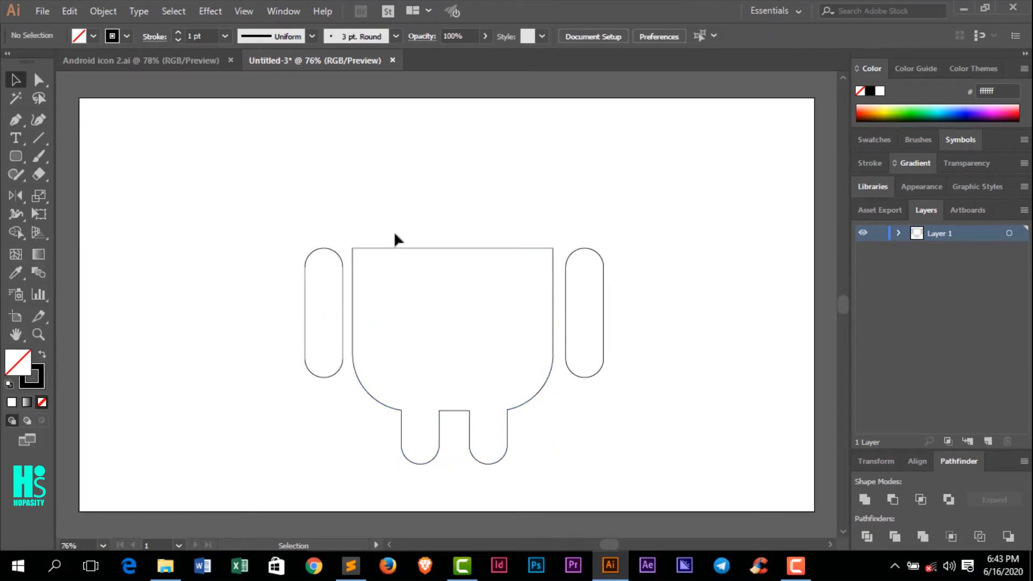
- Draw a circle for the head with the Ellipse tool, slightly narrower than the body and overlapping its top edge
left_click(24, 160)
left_click_drag(24, 160, 73, 194)
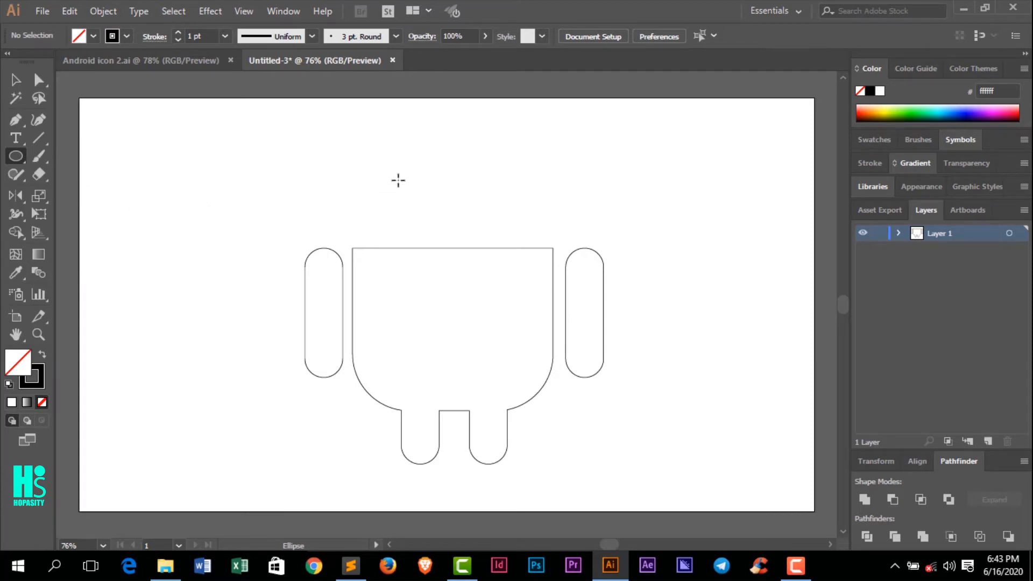
left_click_drag(443, 184, 537, 259)
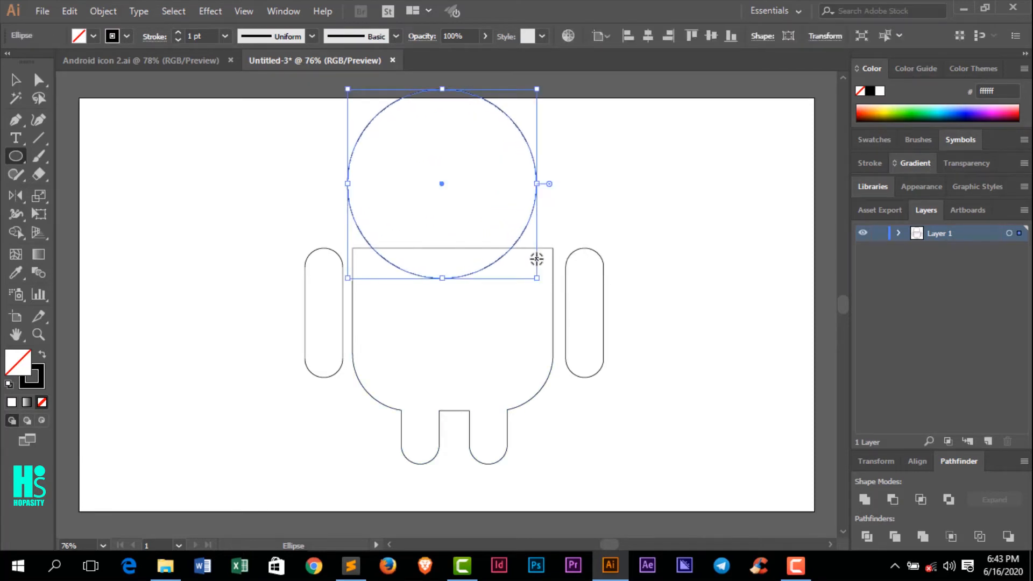
- Nudge the head circle horizontally to roughly center it over the body
key("Right")
key("Right")
key("Right")
key("Right")
key("Right")
key("Right")
key("Right")
key("Right")
key("Right")
key("Right")
key("Right")
key("Right")
key("Right")
key("Right")
key("Right")
key("Right")
key("Right")
key("Right")
key("Right")
key("Right")
key("Right")
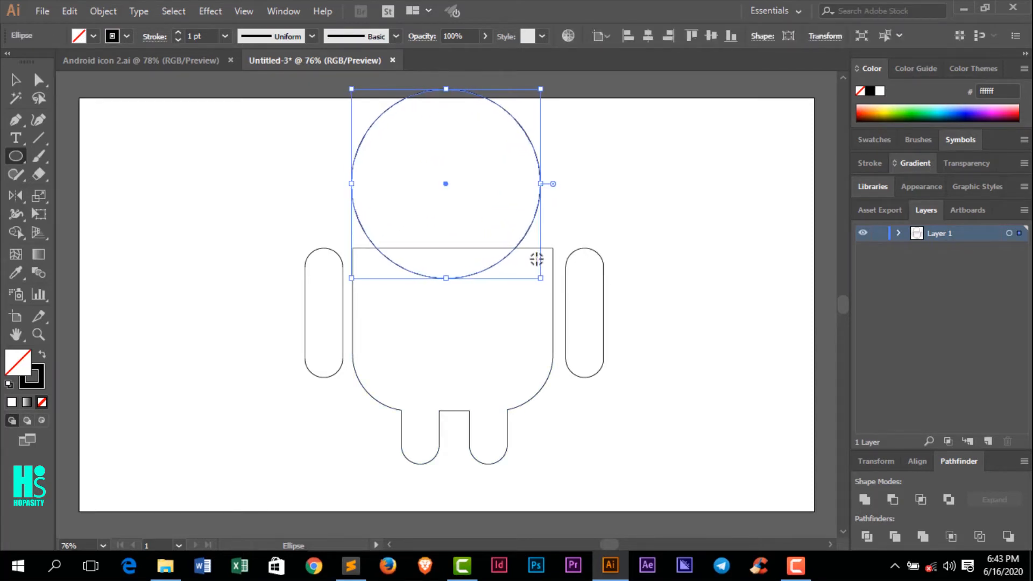
key("Right")
key("Right")
key("Right")
key("Right")
key("Right")
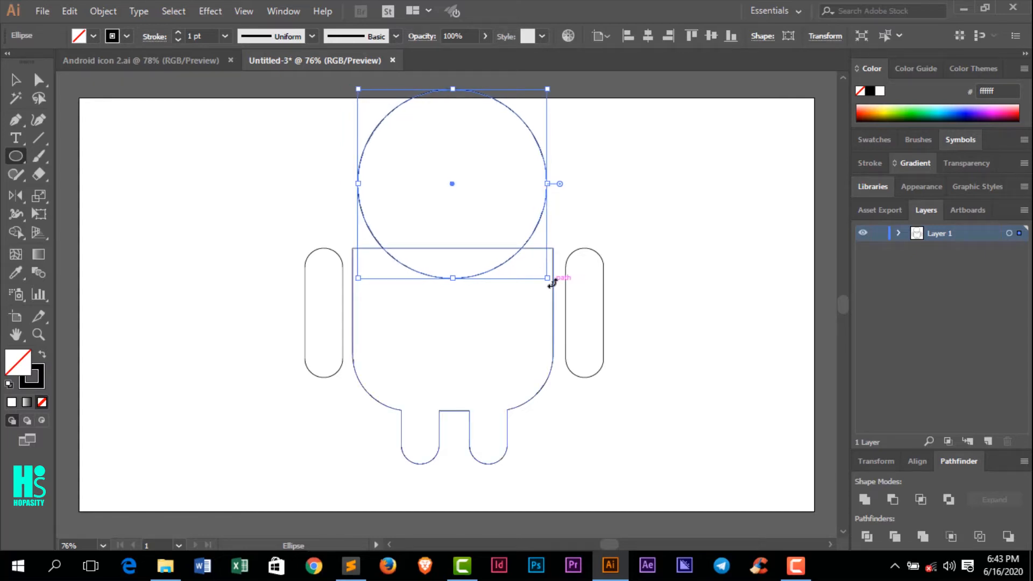
key("Left")
key("Left")
key("Left")
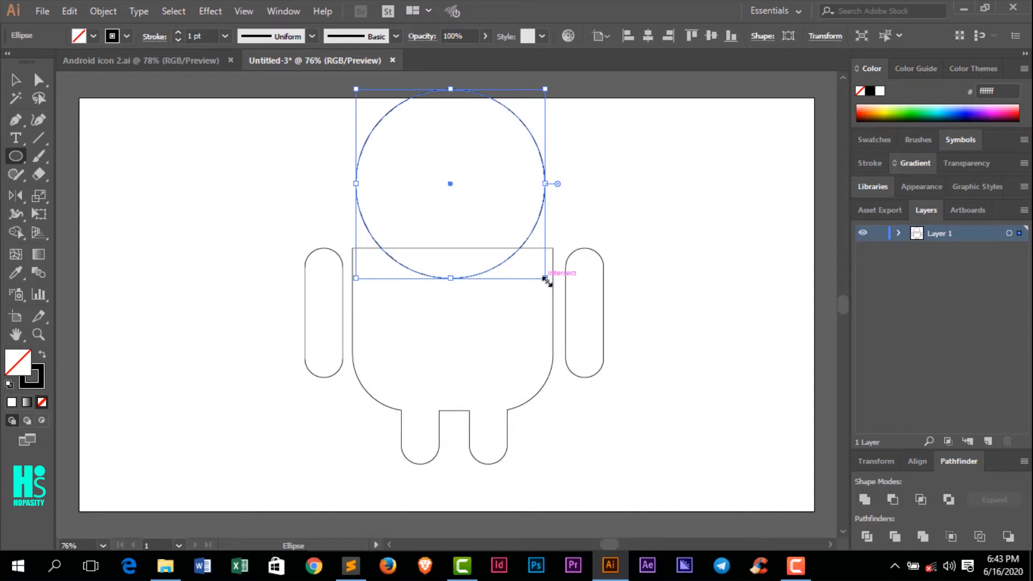
- Enlarge the head circle proportionally from its center until it spans the body's width
left_click_drag(546, 279, 553, 283)
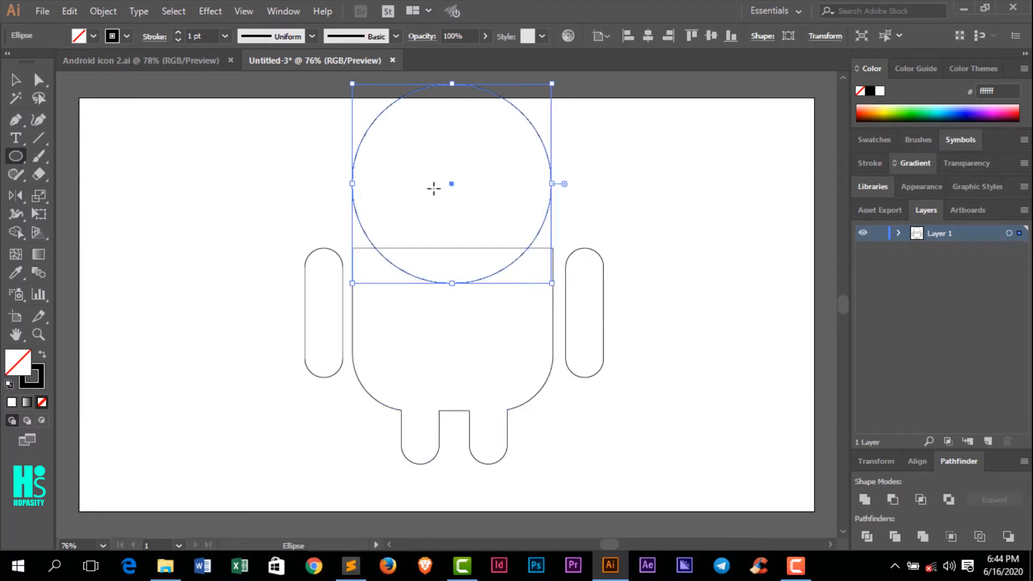
left_click(16, 80)
left_click(134, 202)
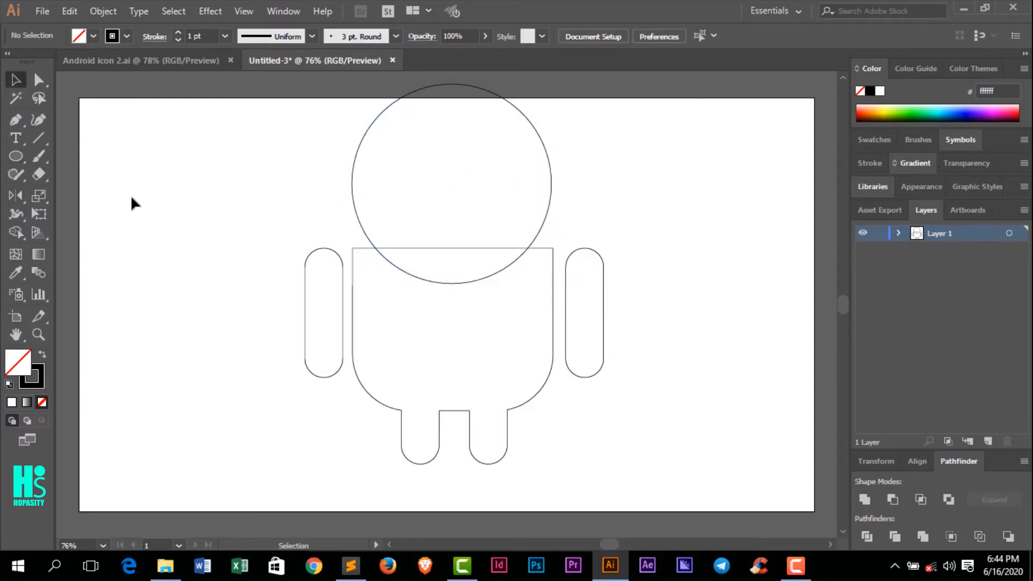
- Delete the circle's bottom anchor point so only the upper half remains as an open arc
left_click(351, 203)
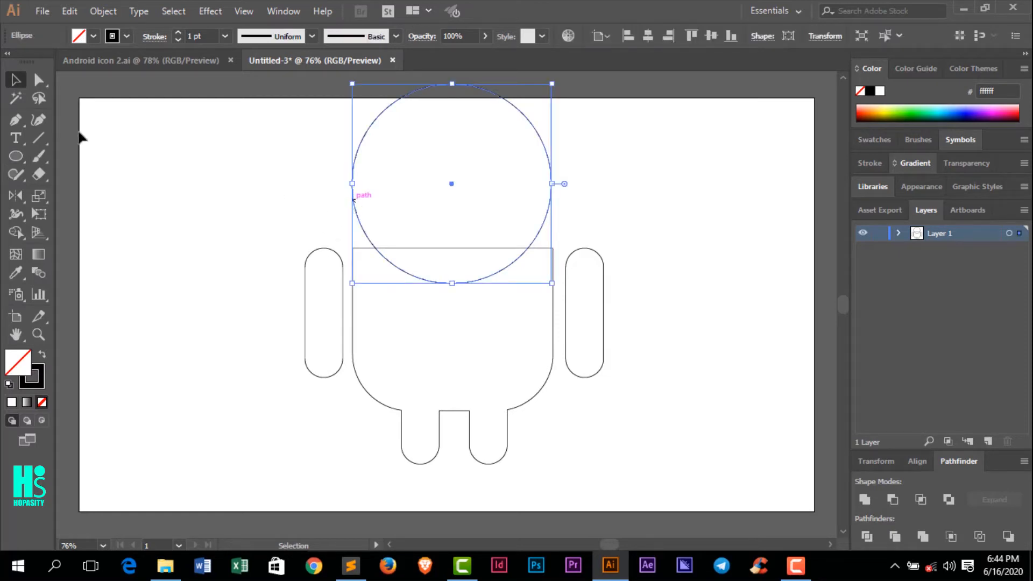
left_click(43, 81)
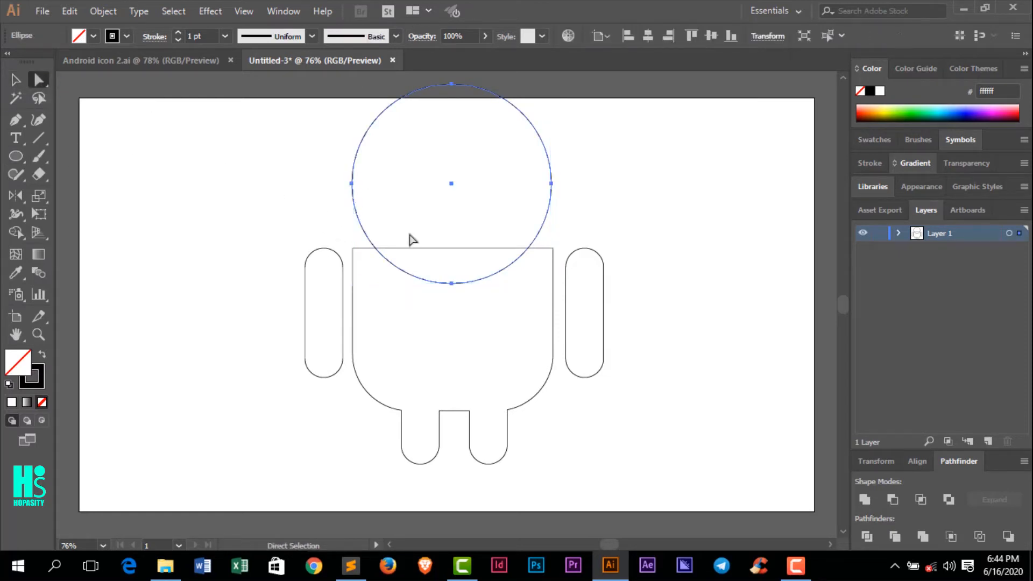
left_click(451, 284)
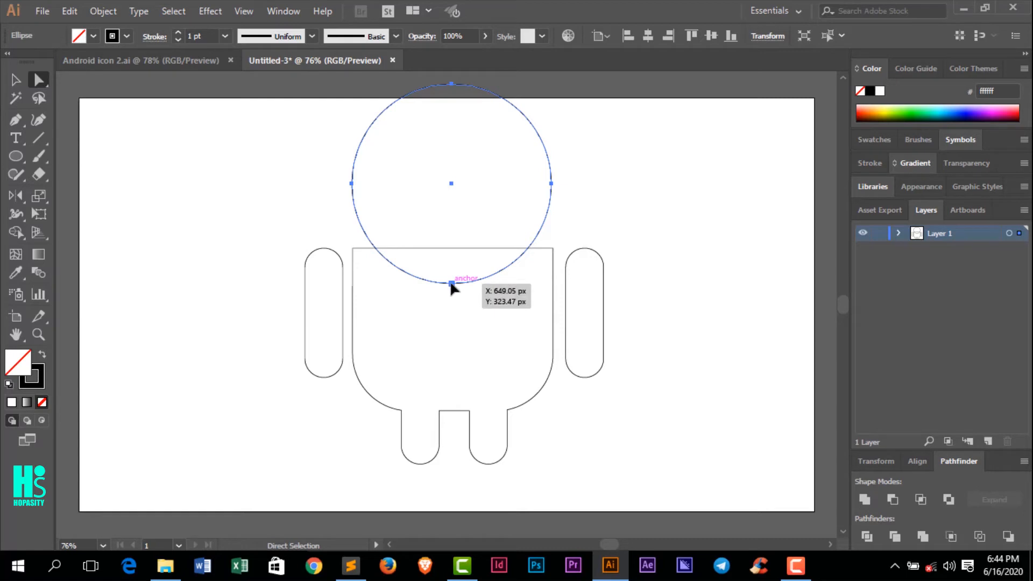
key("Delete")
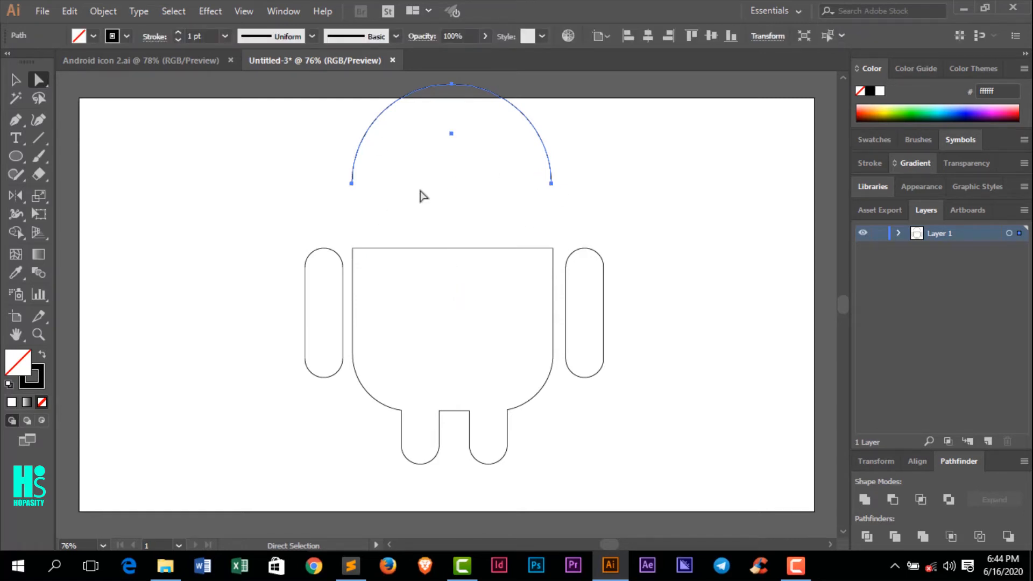
left_click(267, 214)
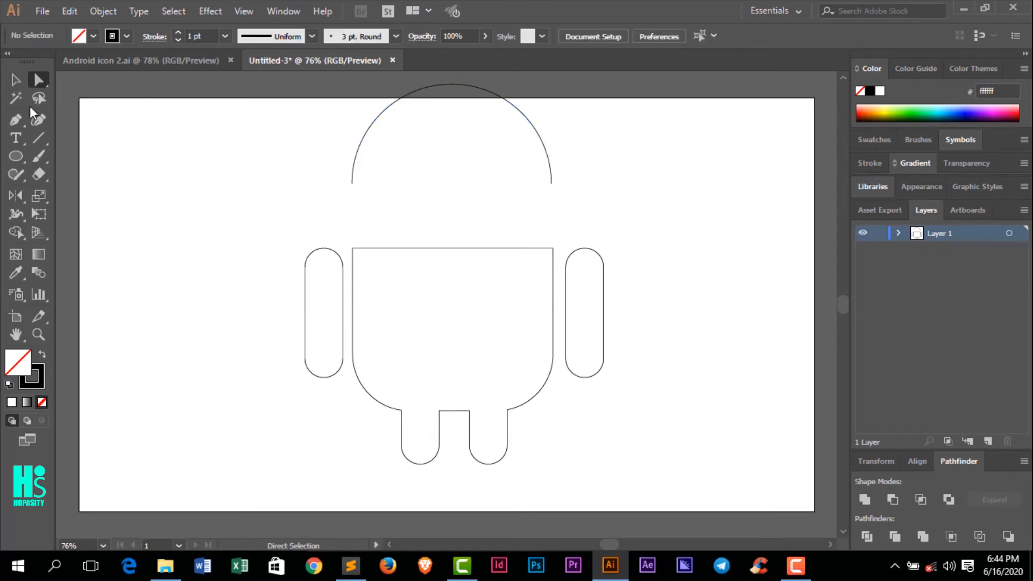
- Join the arc's open ends with a straight base, and move the half-circle head down to just above the body, leaving a small gap
left_click(13, 81)
left_click_drag(333, 153, 455, 200)
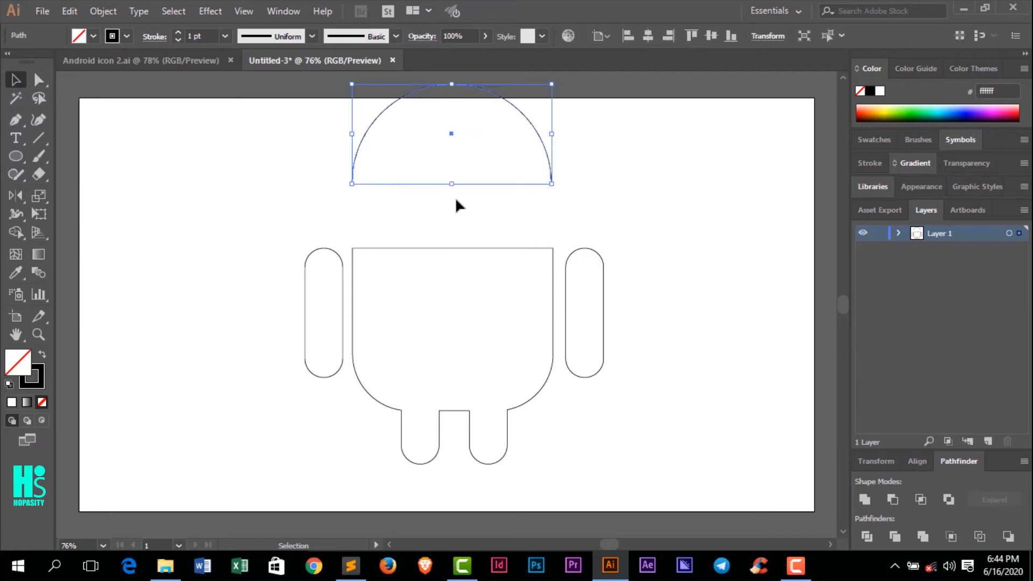
right_click(466, 180)
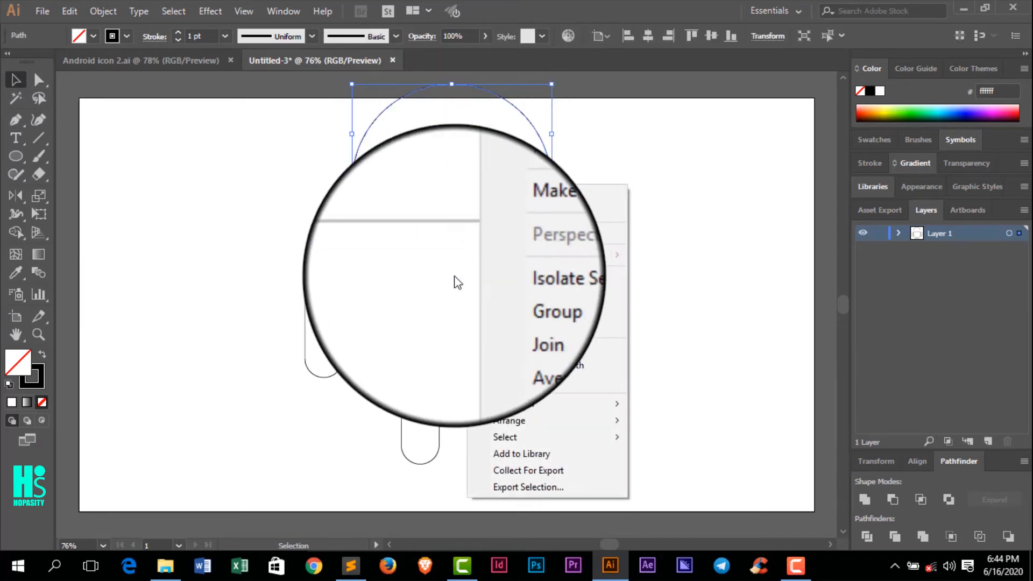
left_click(492, 309)
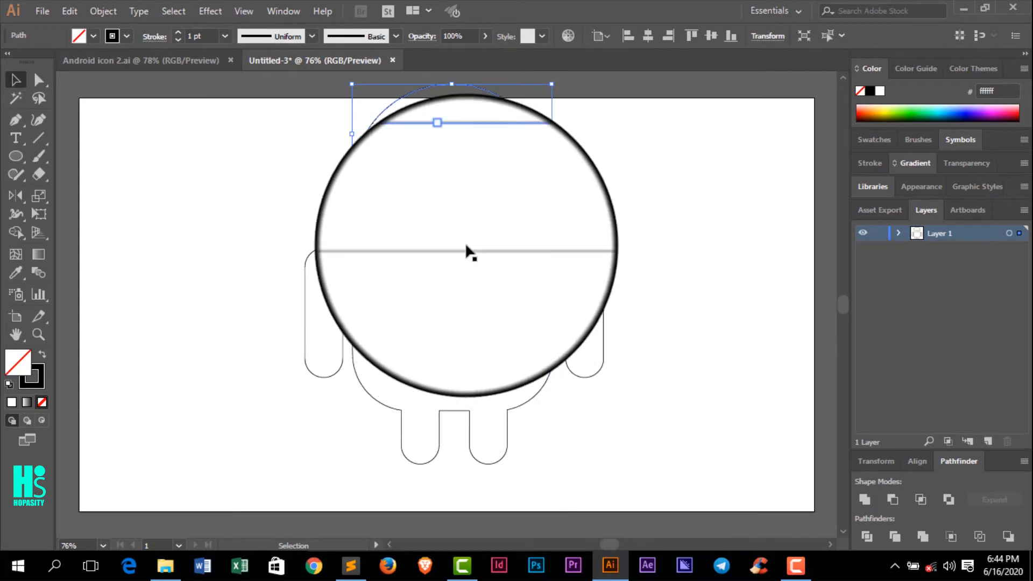
left_click(460, 230)
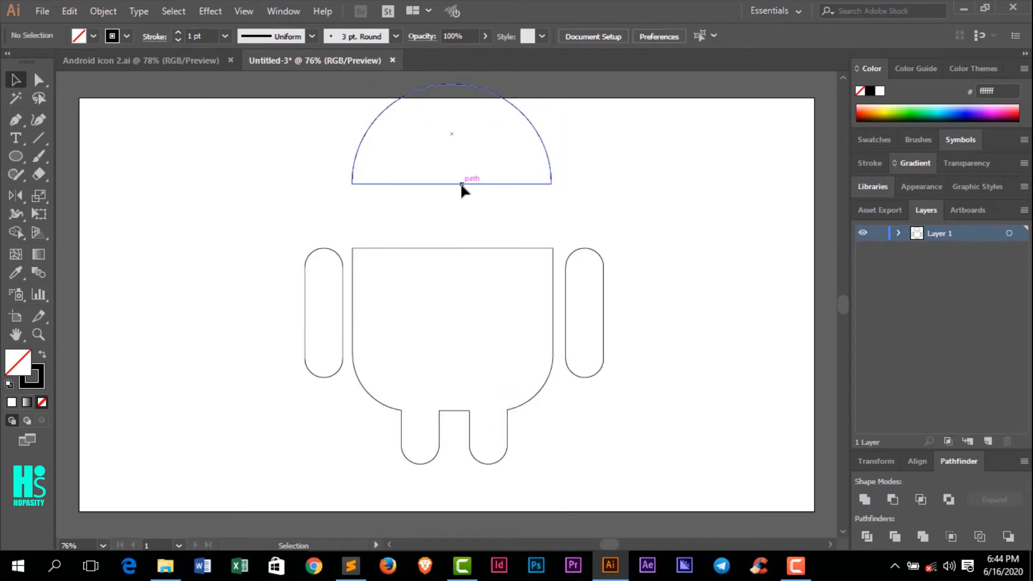
left_click_drag(461, 184, 463, 244)
left_click(610, 208)
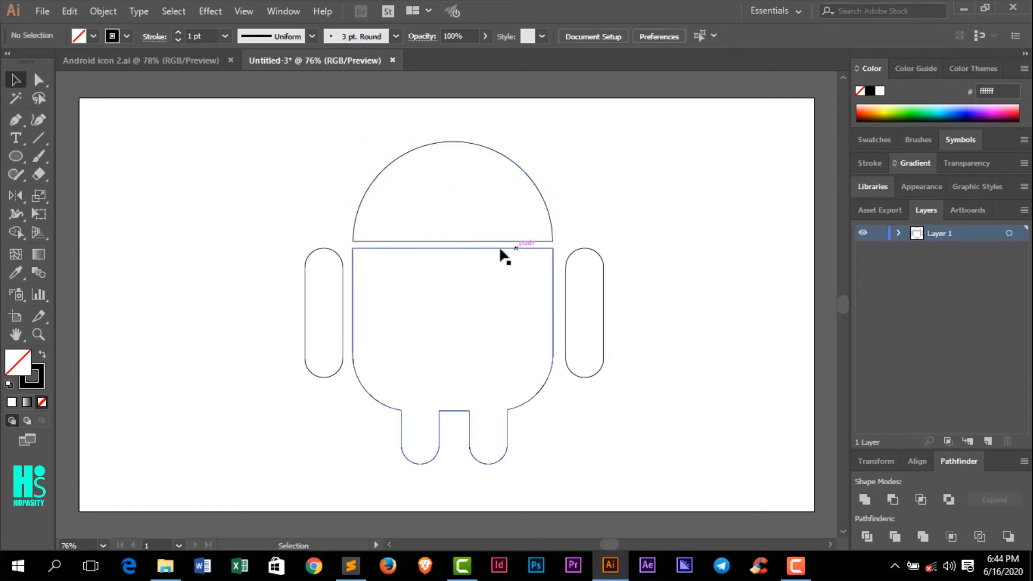
- Scale the head, body and arms down together proportionally about their center, and nudge the whole robot down toward the artboard's bottom edge
left_click_drag(269, 144, 613, 476)
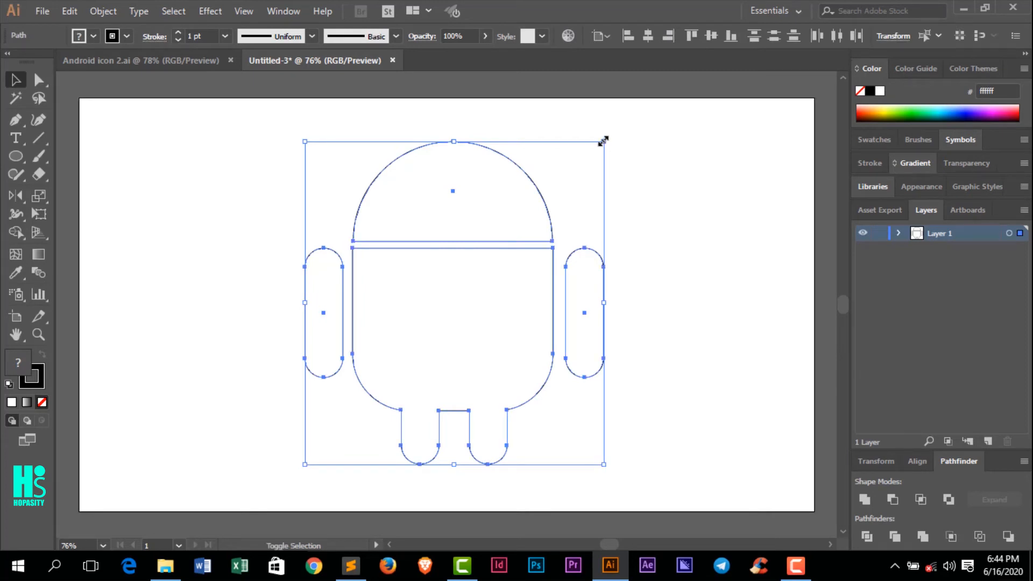
left_click_drag(603, 141, 584, 174)
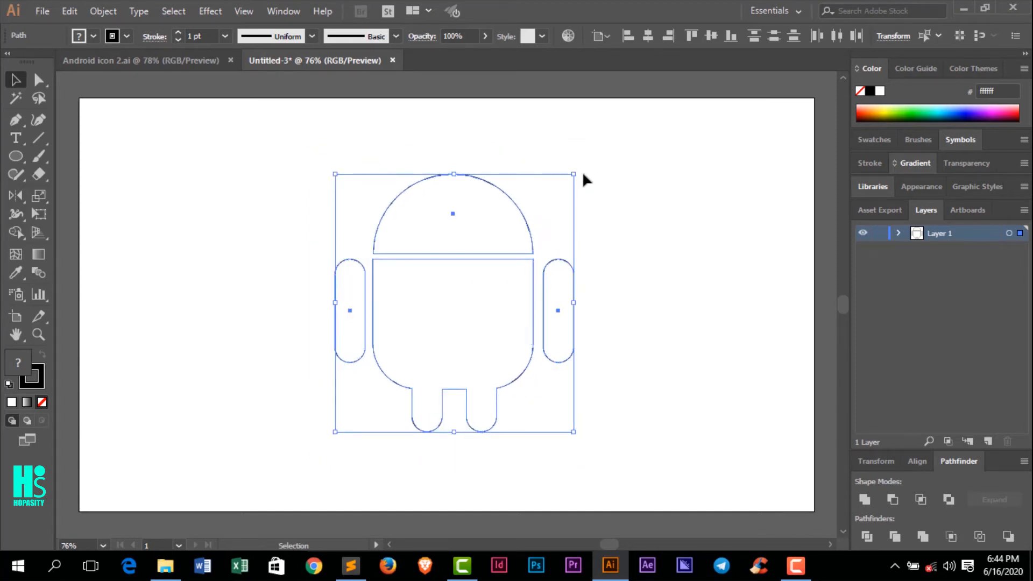
key("Down")
key("Down")
key("Down")
key("Down")
key("Down")
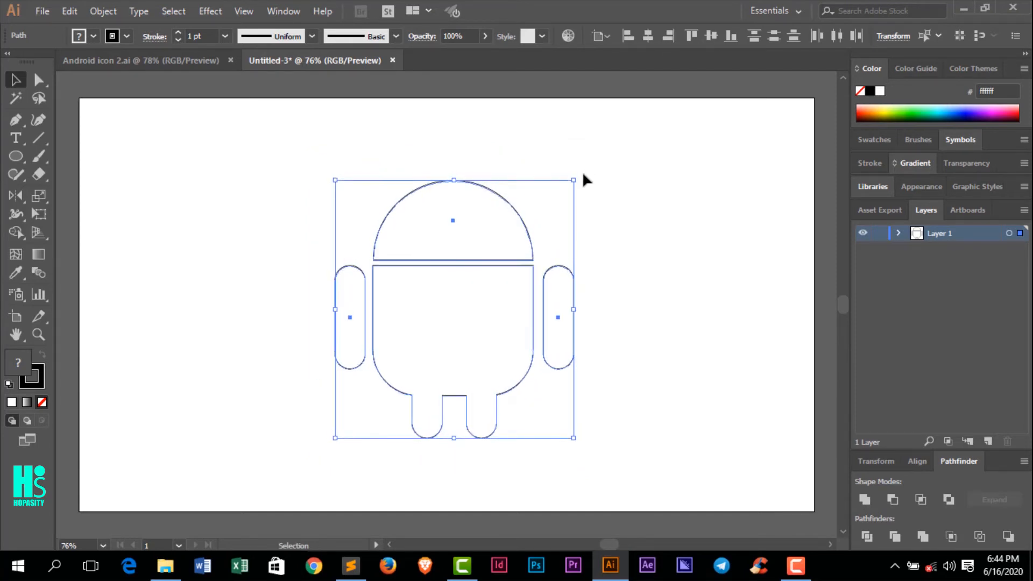
key("Down")
key("Down")
key("Down")
key("Down")
key("Down")
key("Down")
key("Down")
key("Down")
key("Down")
key("Down")
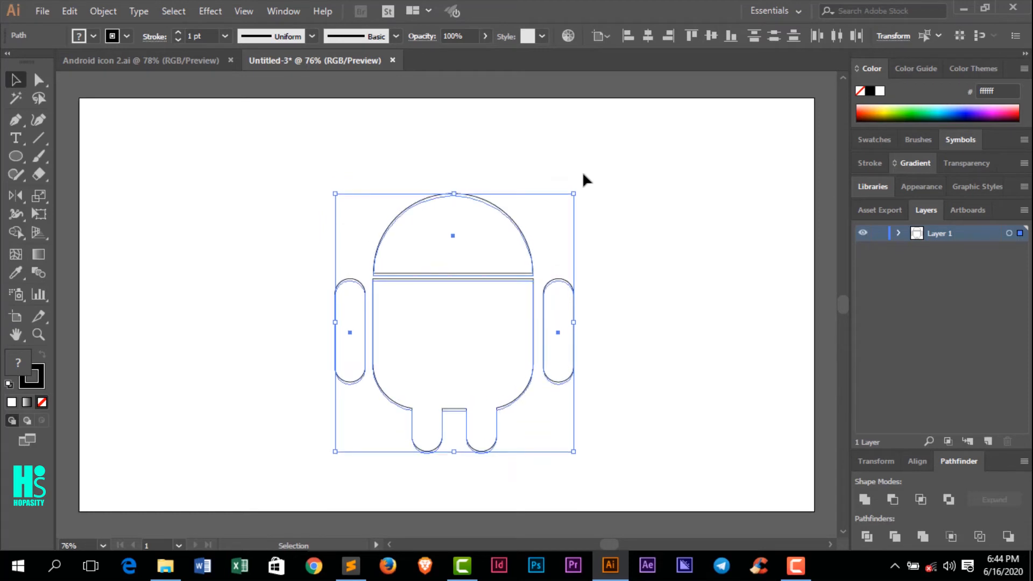
key("Down")
key("Down")
key("Down")
key("Down")
key("Down")
key("Down")
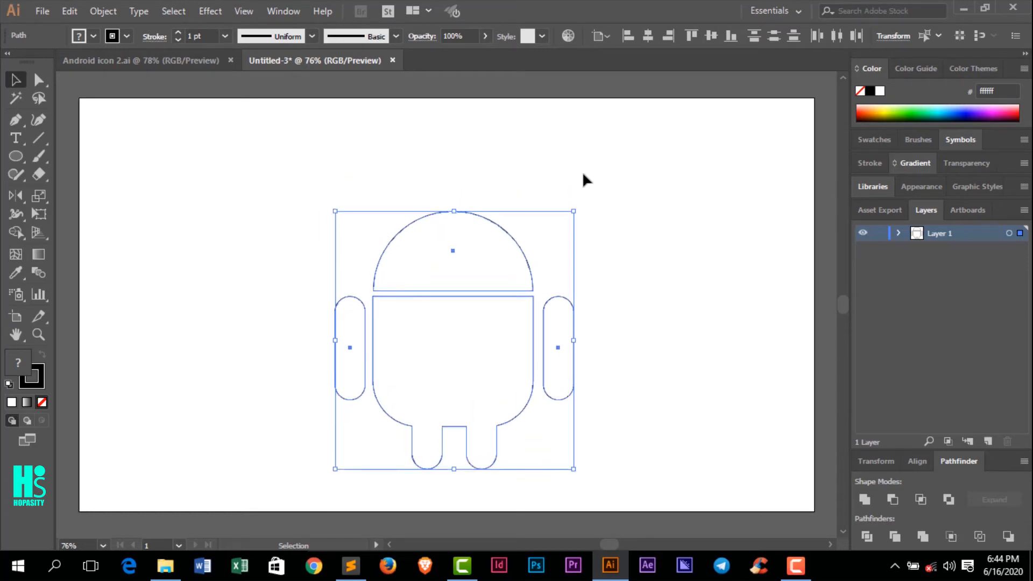
- Nudge the whole robot slightly further down the artboard and deselect it
key("Down")
left_click(657, 190)
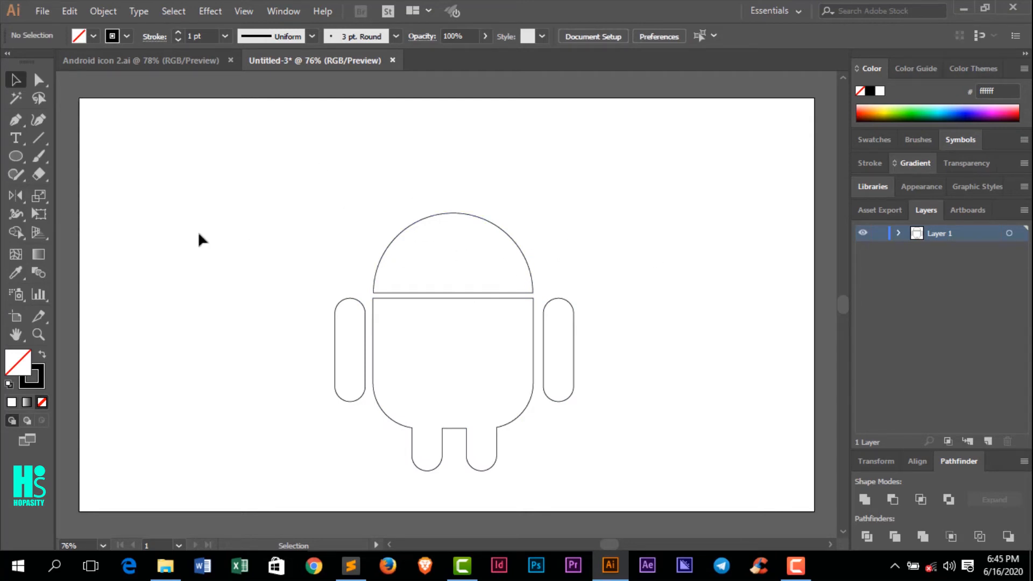
- Draw a tall, narrow rectangle about 20 px wide and 207 px high in the empty area left of the head, and select it for direct editing
left_click(24, 162)
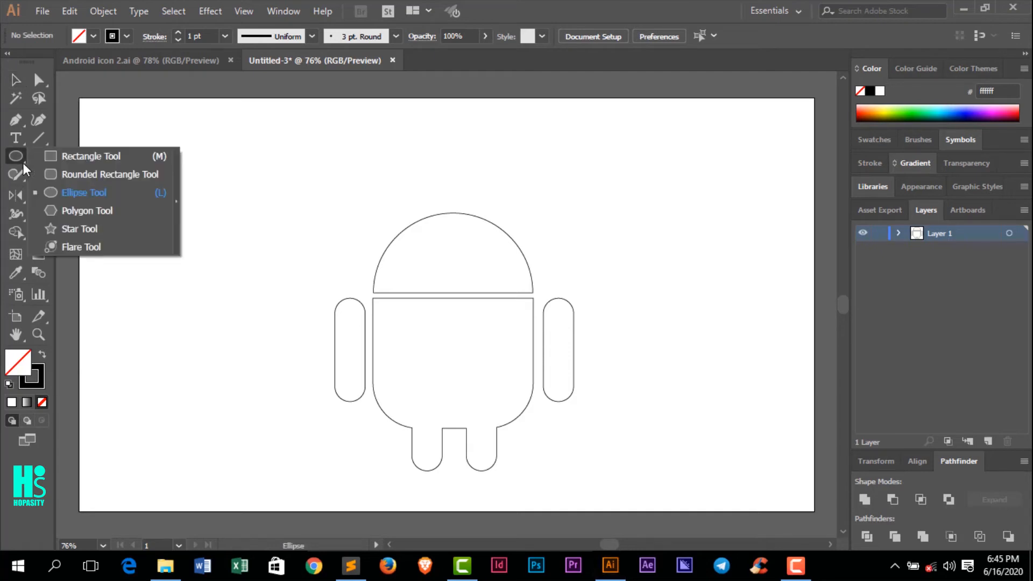
left_click(82, 157)
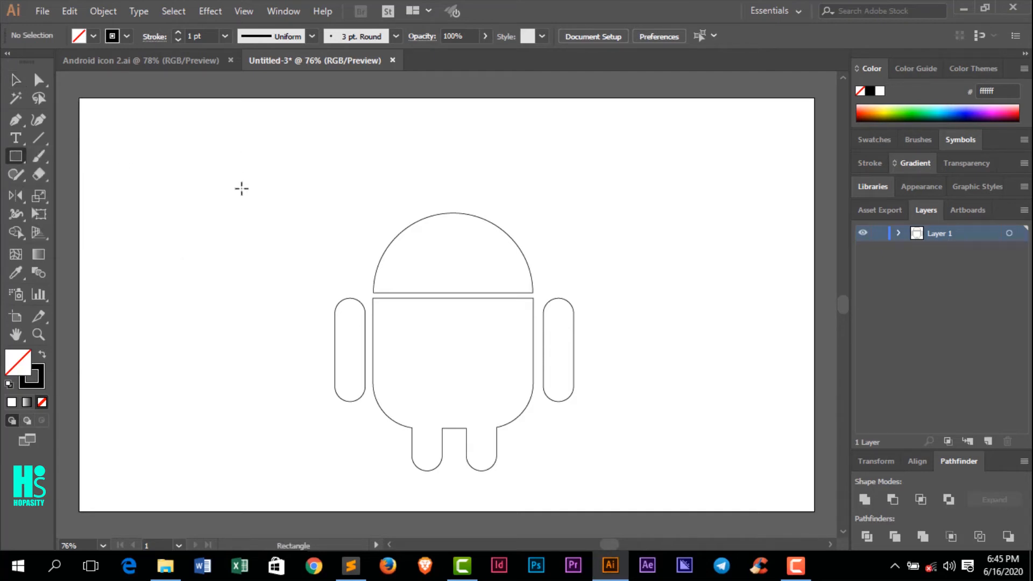
left_click_drag(242, 159, 253, 277)
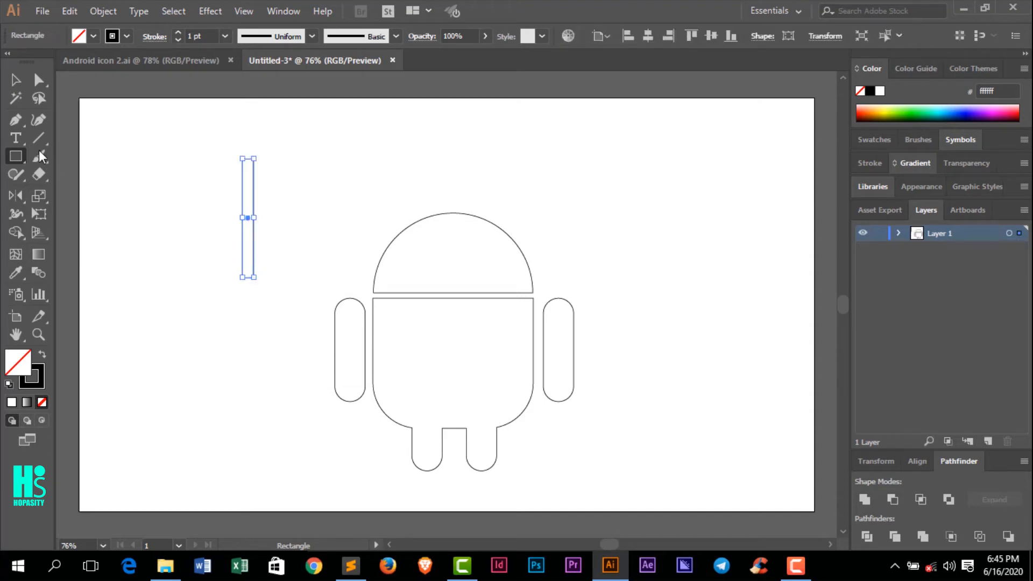
left_click(15, 80)
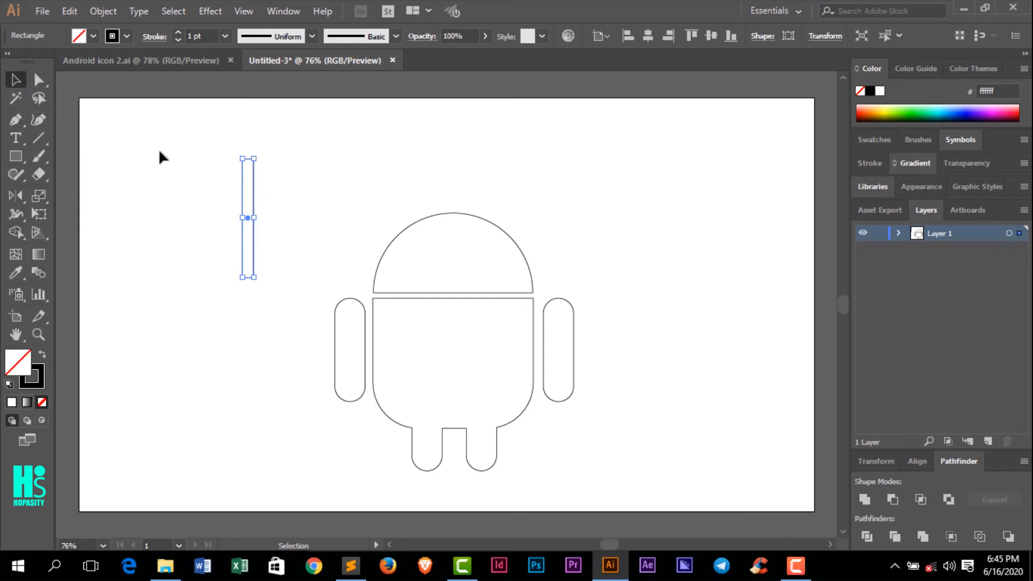
left_click(212, 198)
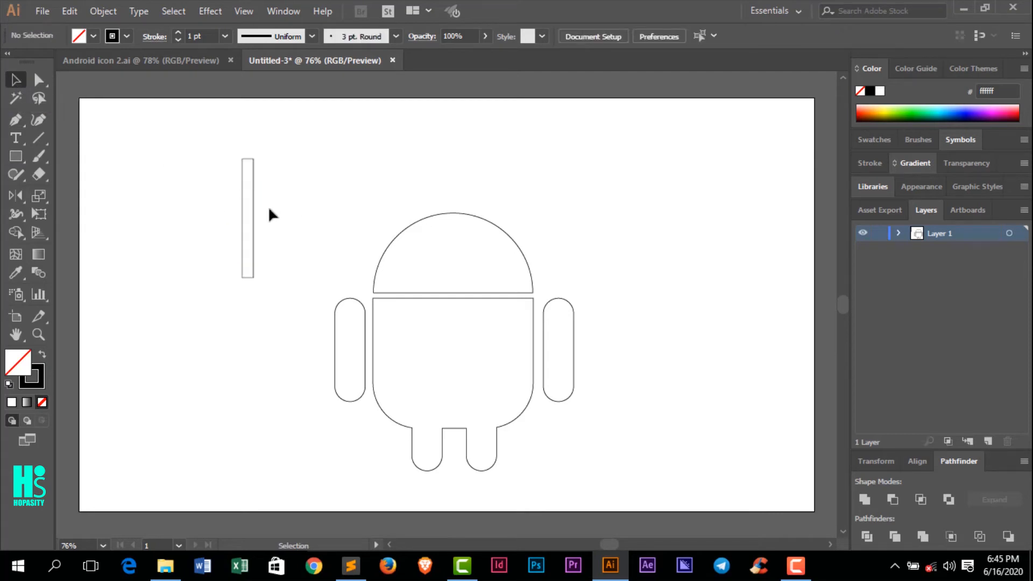
left_click_drag(272, 209, 158, 182)
left_click(39, 80)
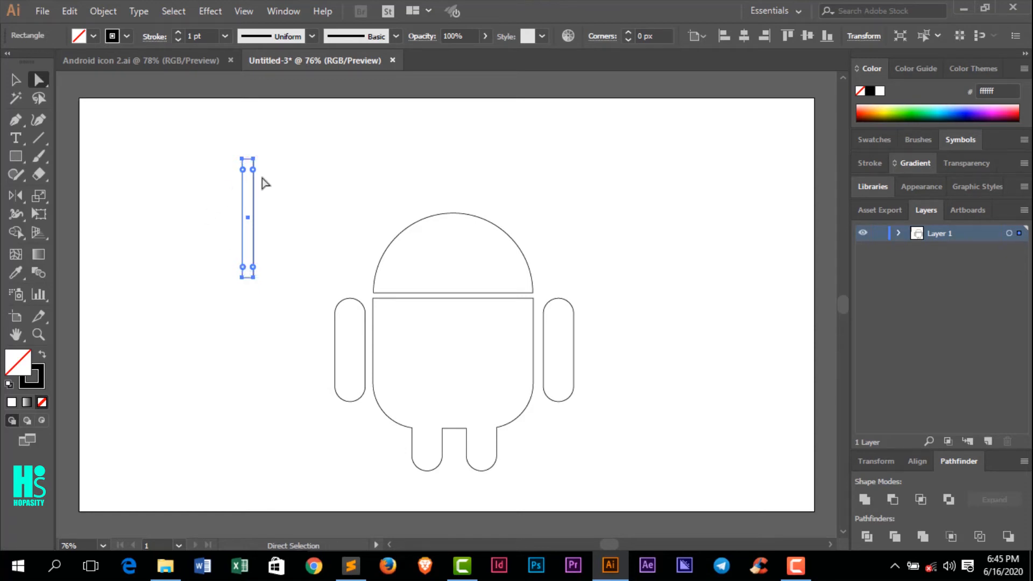
left_click(210, 11)
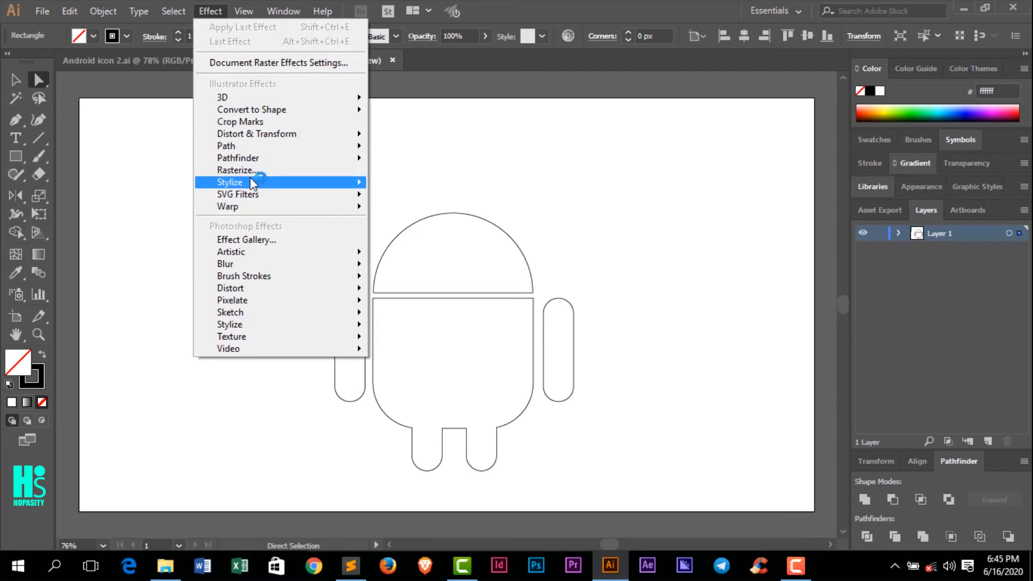
left_click(349, 184)
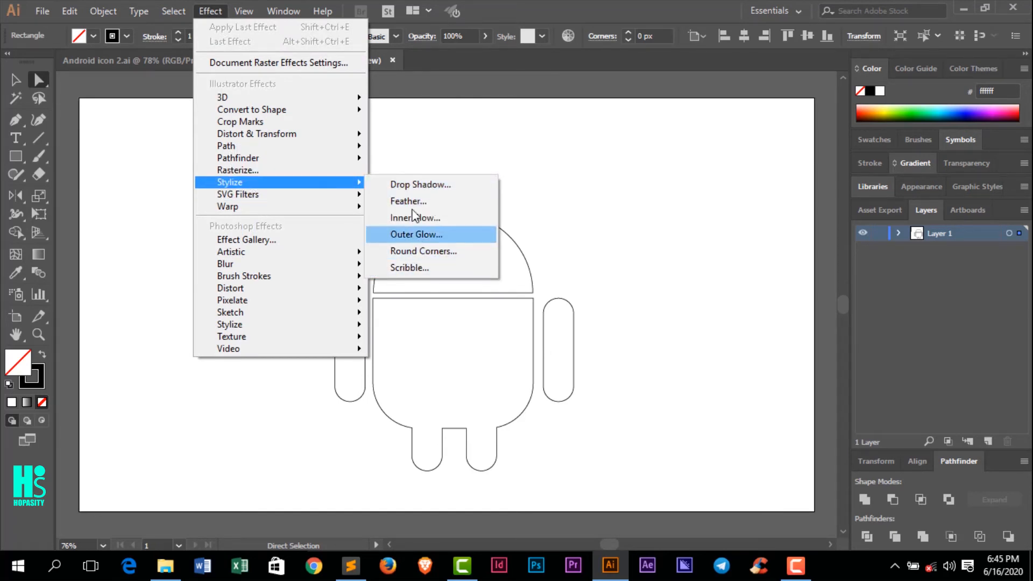
left_click(418, 161)
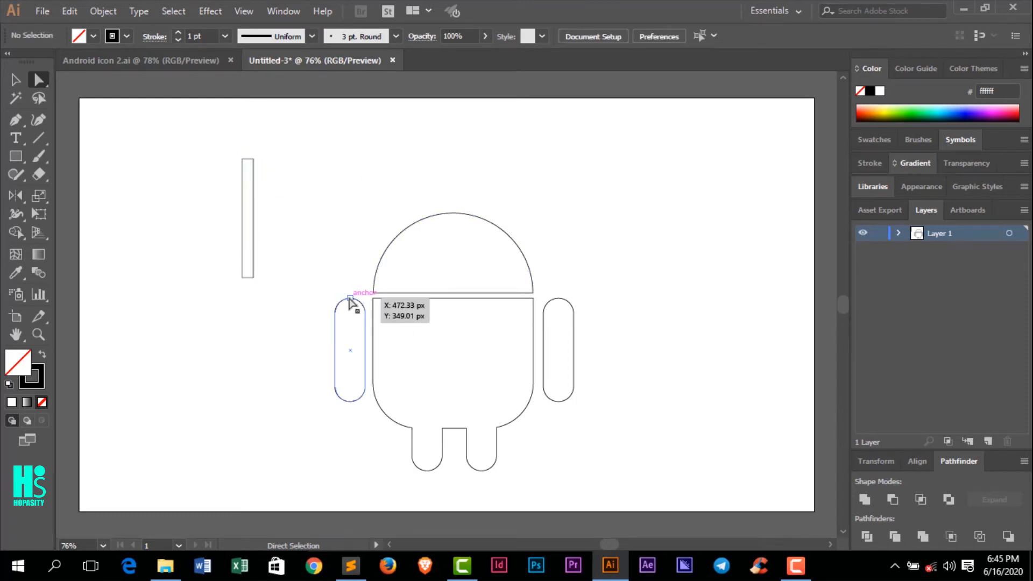
- Round all corners of the narrow rectangle to the maximum, about 10 px, so both ends become semicircular
left_click(243, 230)
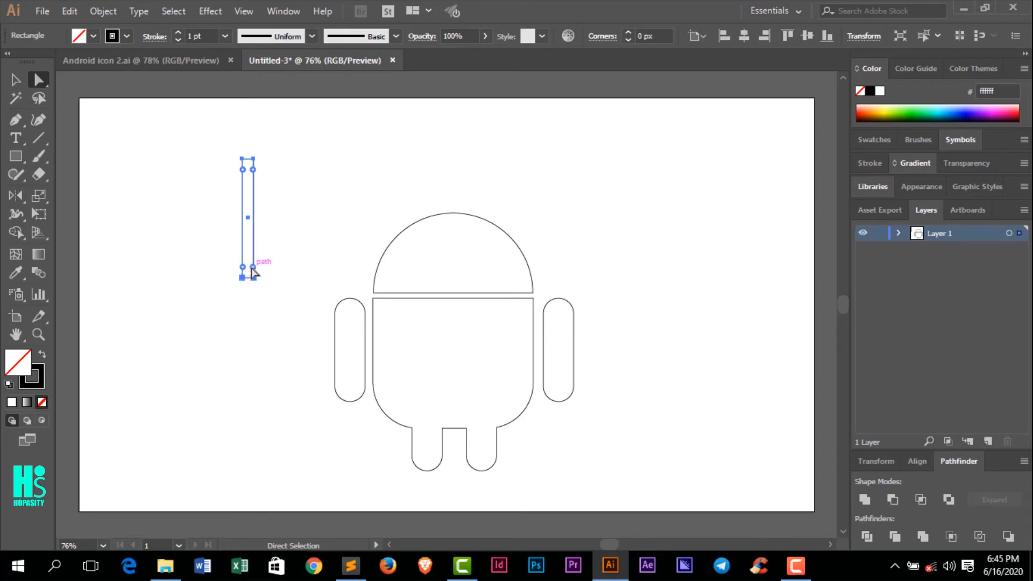
left_click_drag(253, 274, 248, 272)
left_click(124, 180)
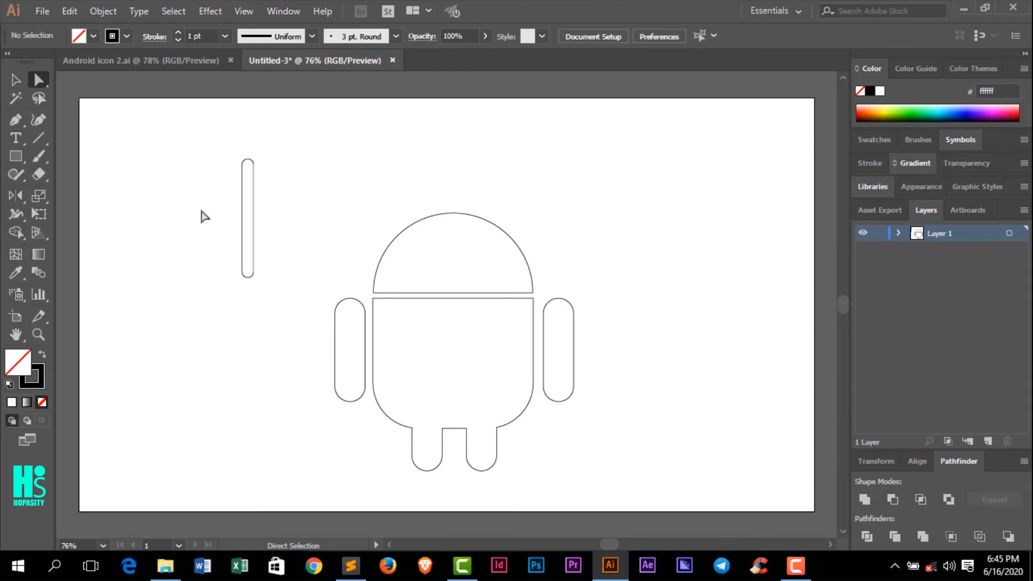
- Move the rounded bar onto the right side of the head so its lower part overlaps the half circle
left_click_drag(221, 220, 284, 252)
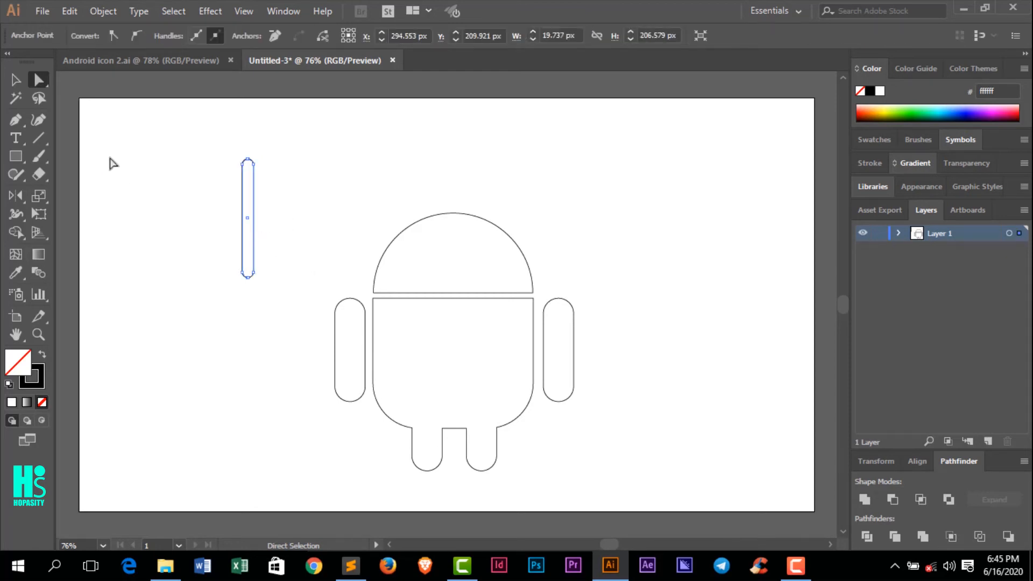
left_click(16, 81)
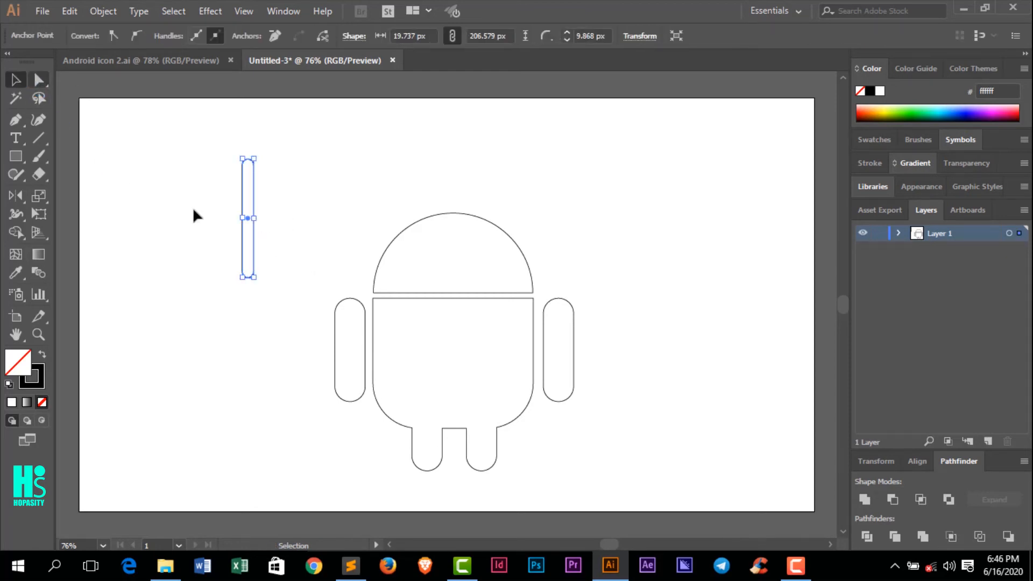
left_click_drag(248, 267, 505, 256)
left_click(198, 273)
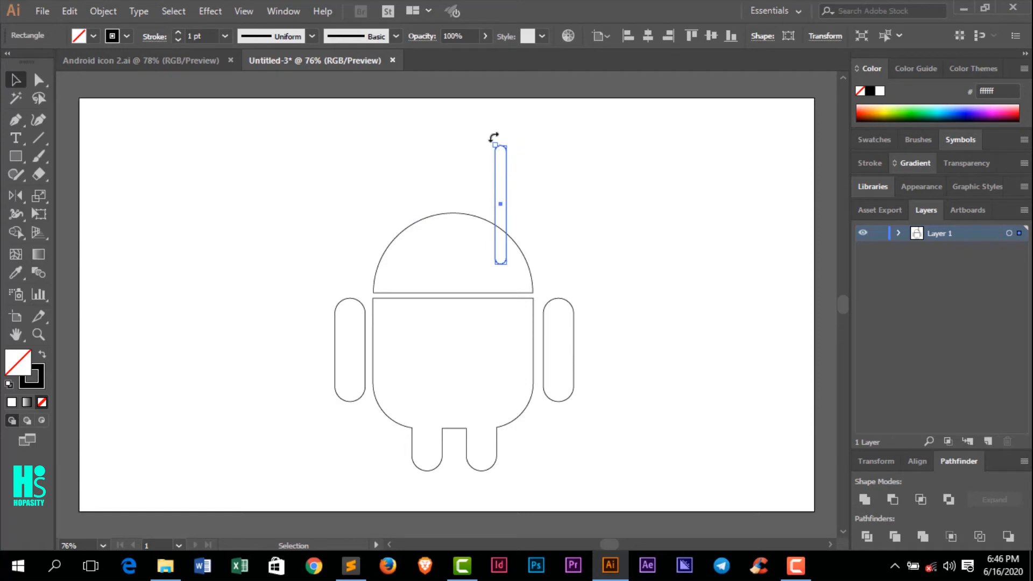
- Rotate the bar clockwise so it leans outward like an antenna, and move it slightly down and right over the head's right side
left_click_drag(494, 139, 523, 149)
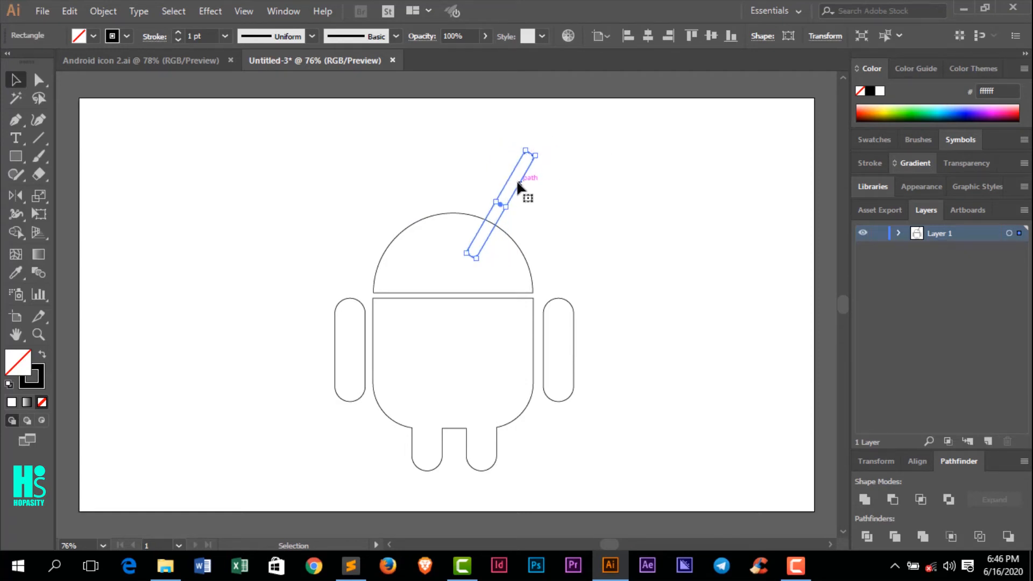
left_click_drag(518, 183, 526, 210)
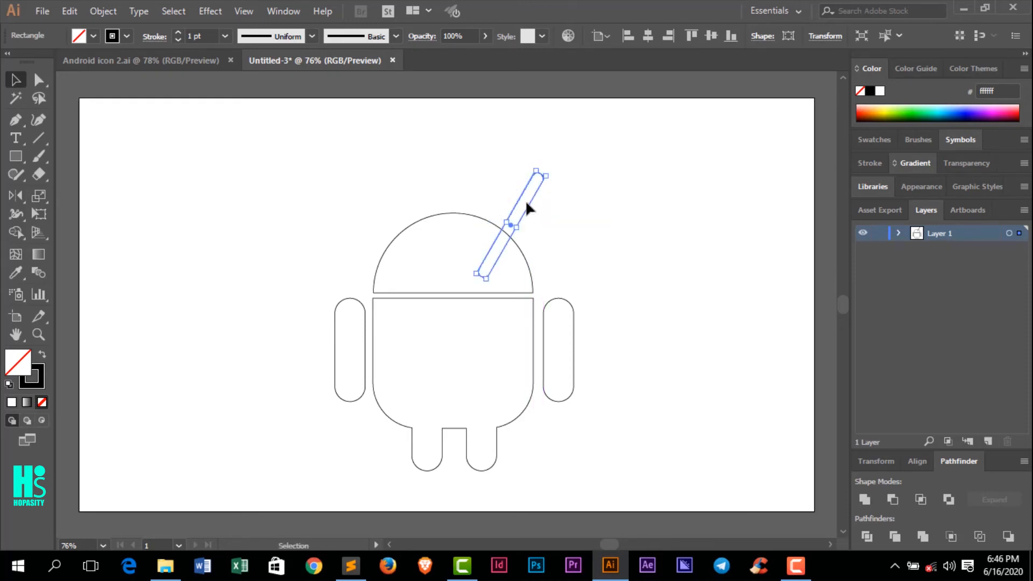
left_click(574, 214)
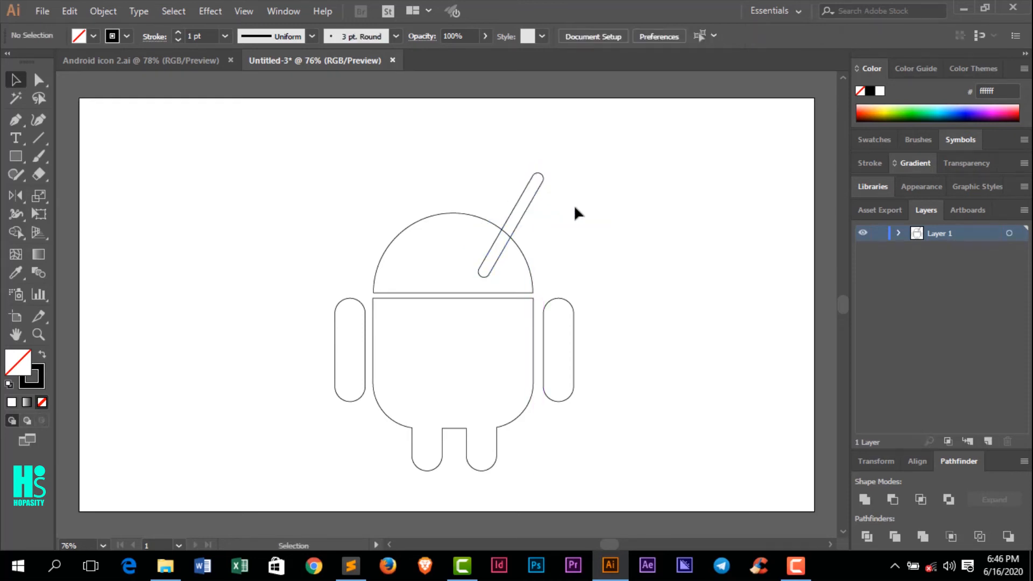
- Nudge the tilted antenna slightly to the left in small increments
left_click(521, 225)
left_click(460, 138)
left_click(526, 210)
key("Left")
key("Left")
key("Left")
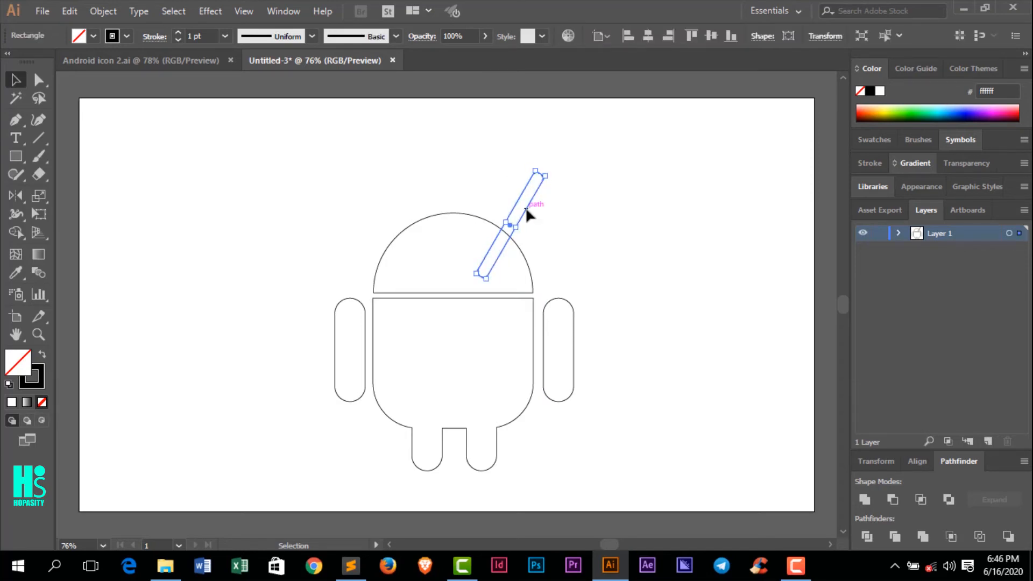
left_click(609, 244)
mouse_move(493, 184)
left_mouse_down()
mouse_move(608, 257)
mouse_move(476, 188)
left_mouse_up()
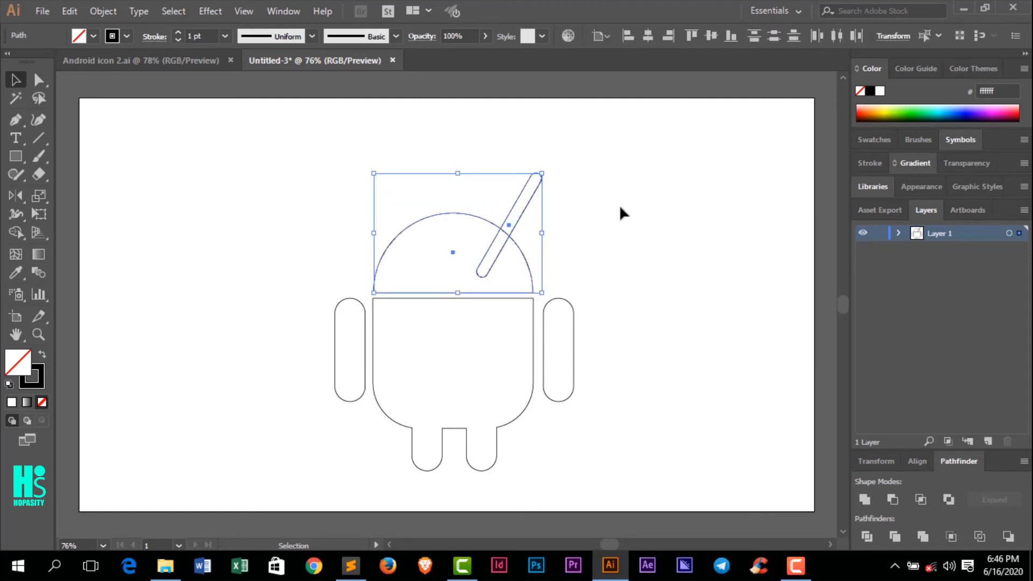
left_click(620, 211)
- Create a reflected copy of the antenna across the vertical axis
left_click_drag(552, 190, 552, 190)
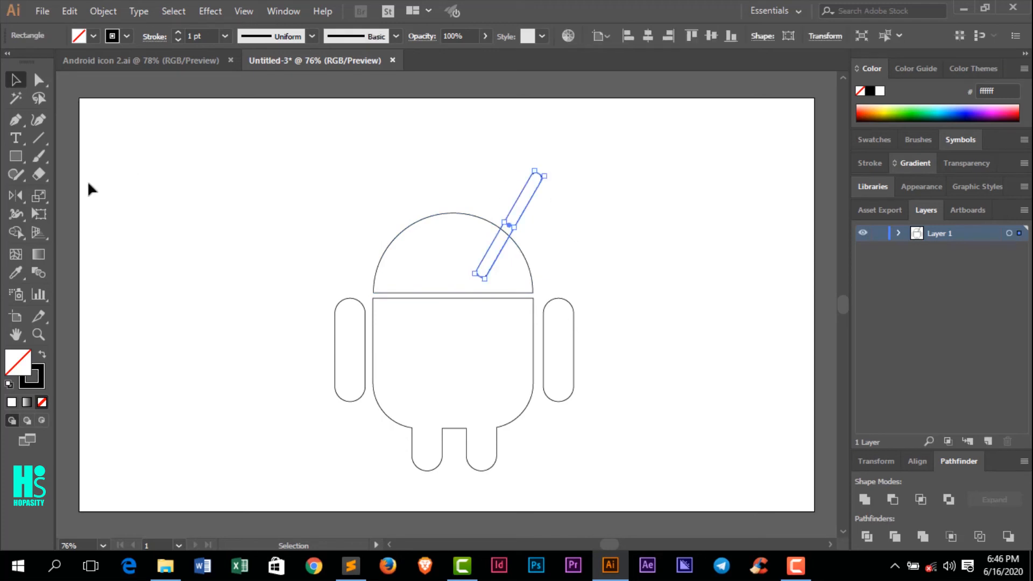
double_click(19, 198)
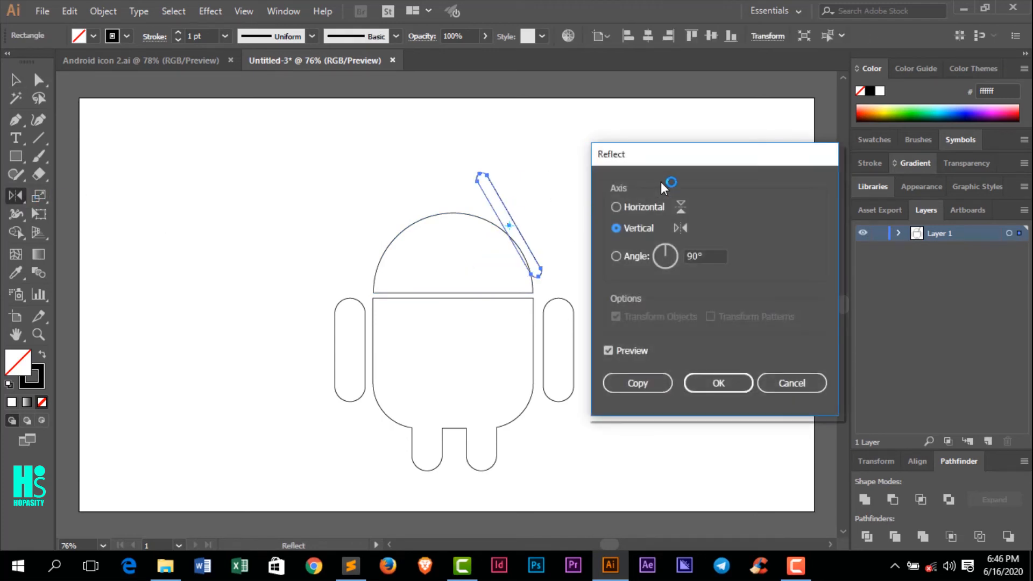
left_click_drag(661, 164, 678, 133)
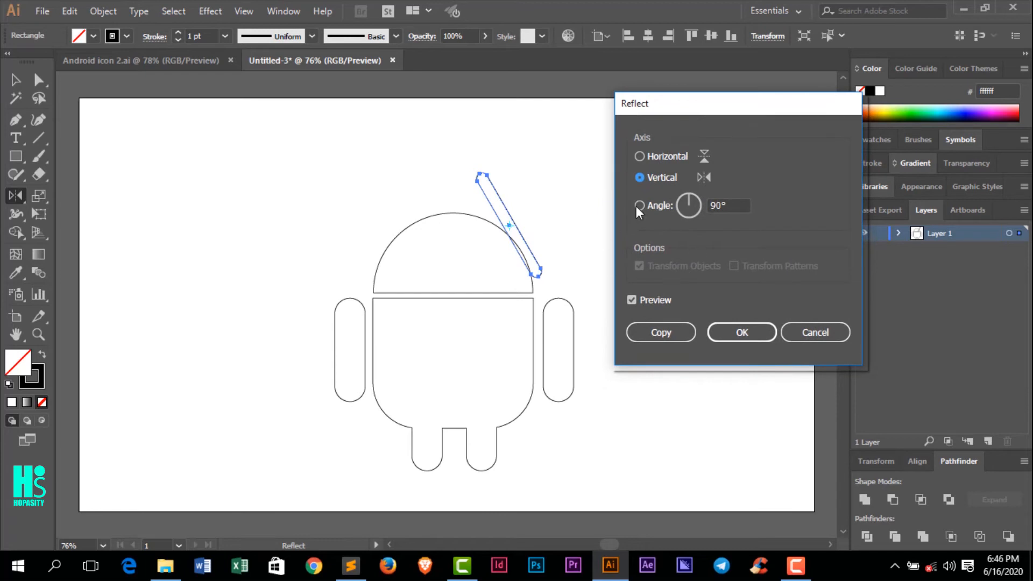
left_click(634, 302)
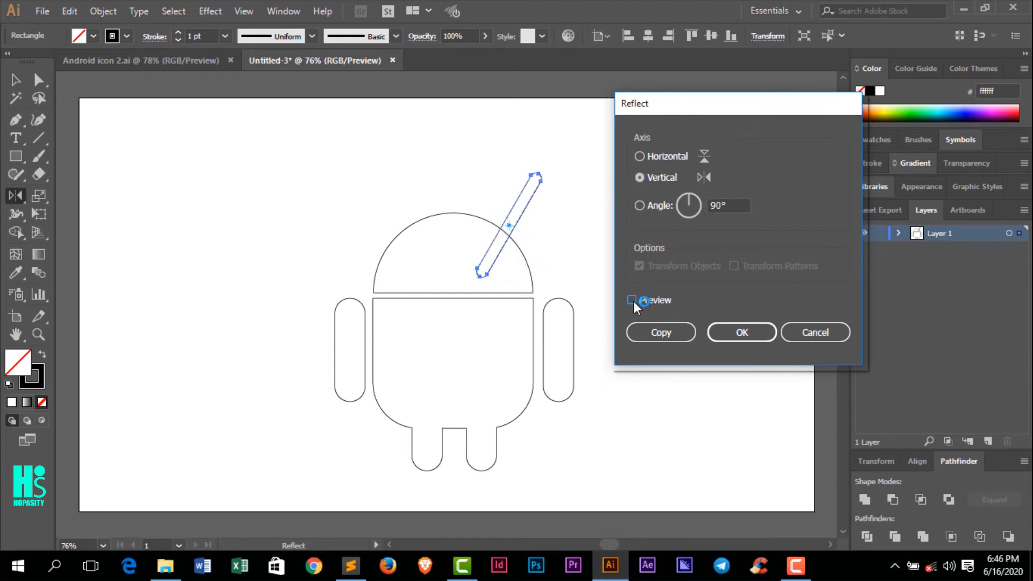
left_click(633, 301)
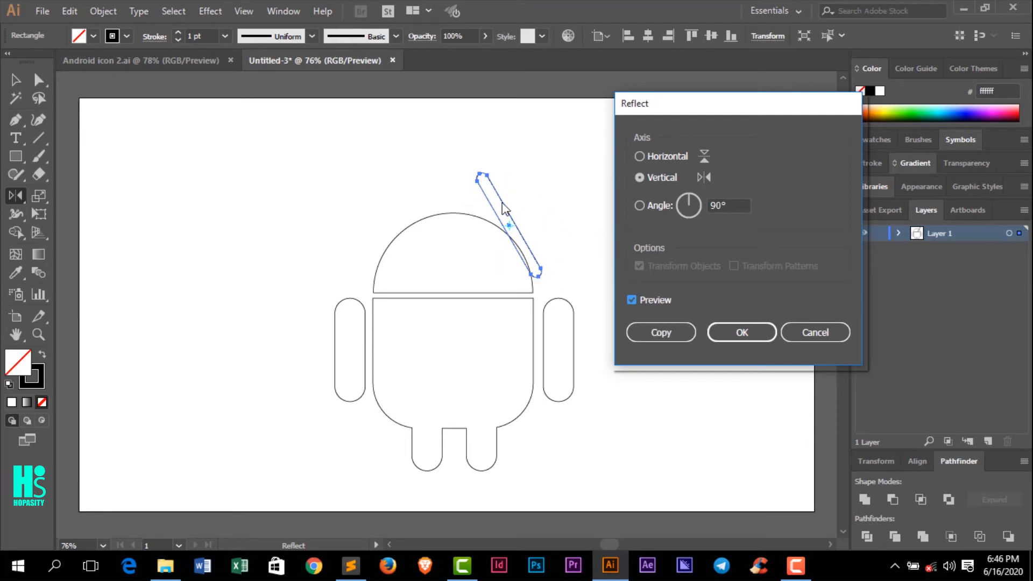
left_click(660, 334)
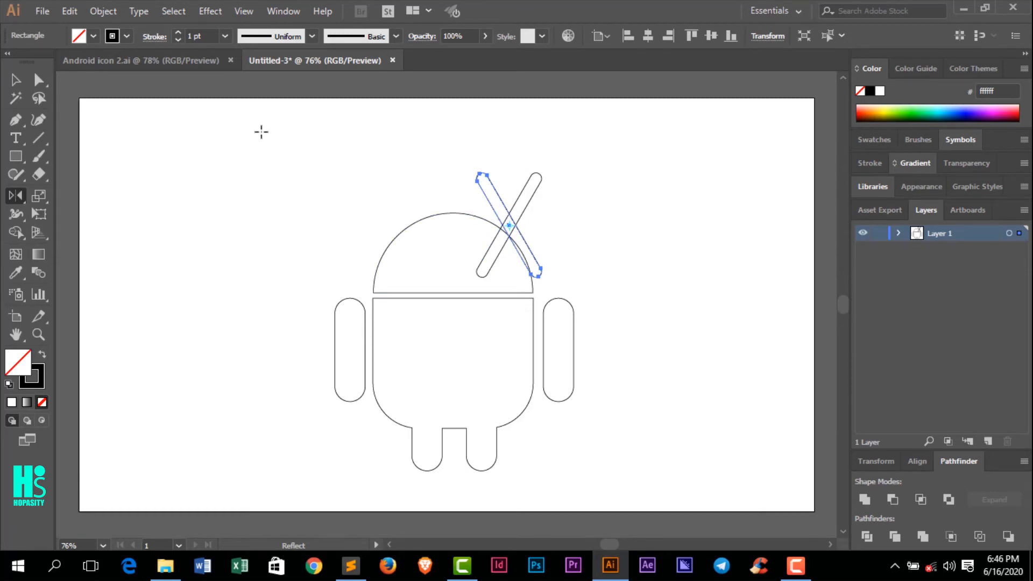
- Move the mirrored antenna horizontally to the left side of the head to match the right one
left_click(16, 79)
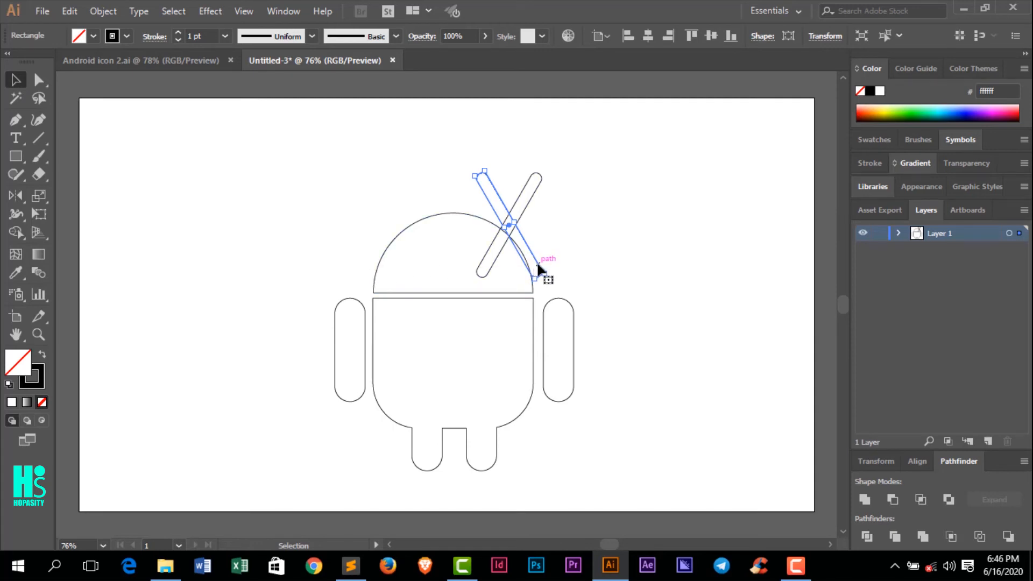
left_click_drag(537, 265, 434, 266)
left_click(578, 264)
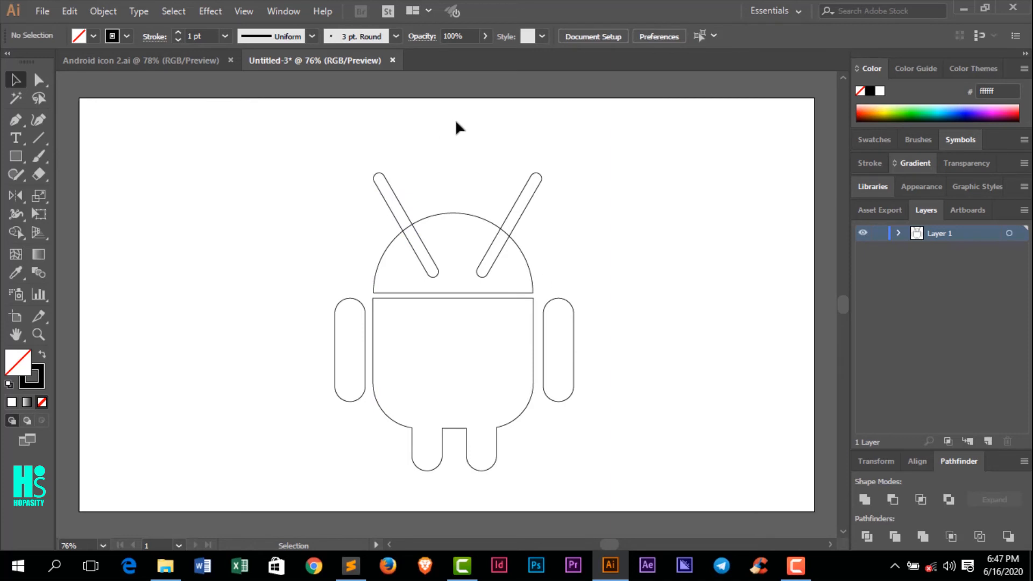
- Display the rulers and fit the artboard in the window
key("ctrl+r")
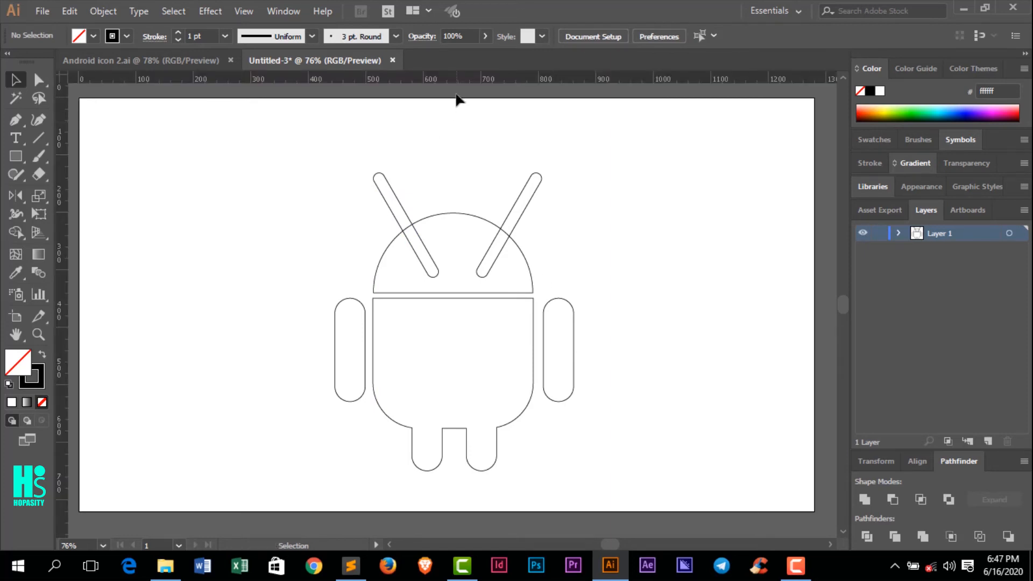
mouse_move(454, 78)
left_mouse_down()
mouse_move(470, 277)
mouse_move(463, 82)
left_mouse_up()
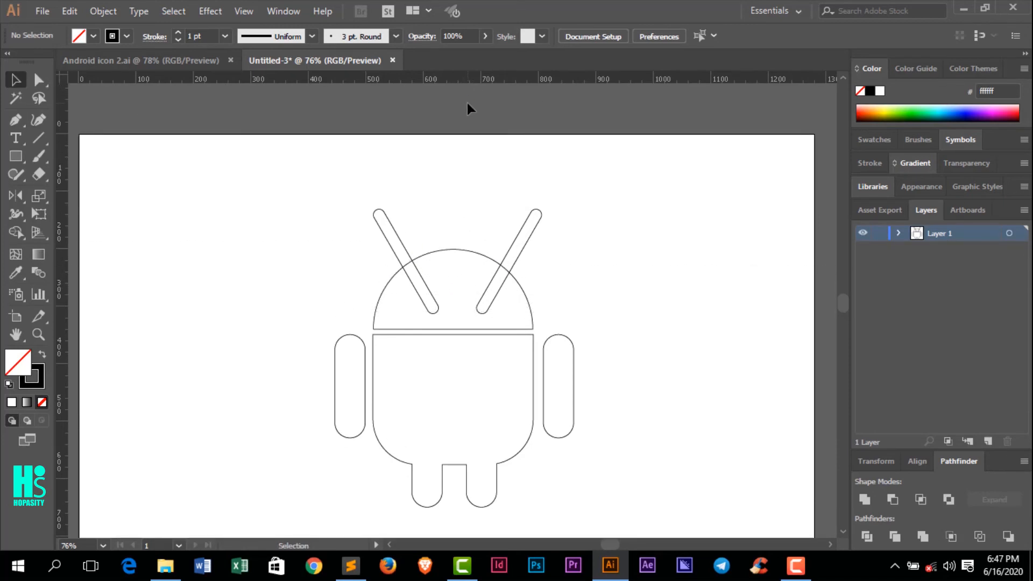
key("ctrl+0")
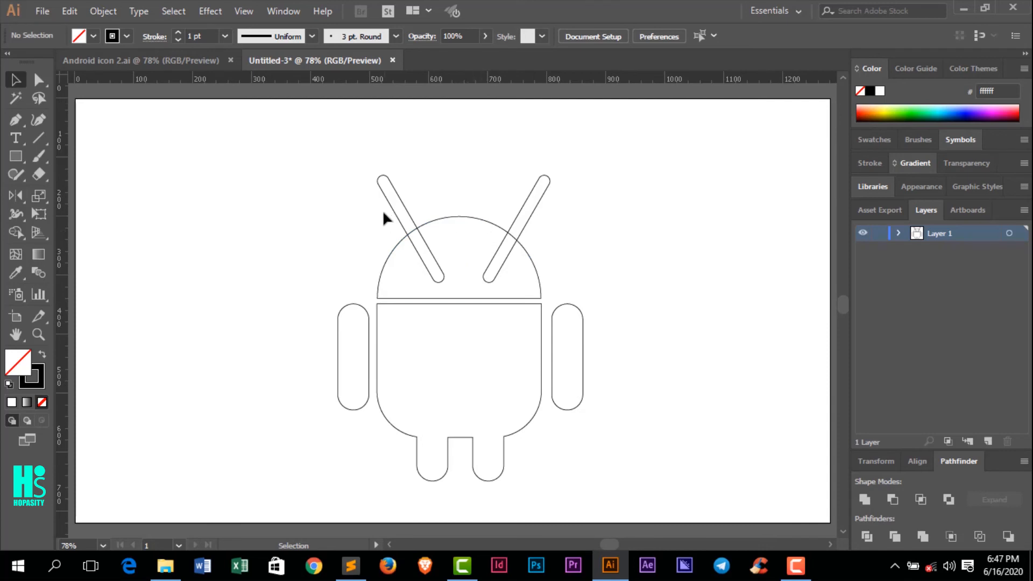
- Unite the two antennas with the half-circle head into a single shape
left_click_drag(350, 193, 549, 267)
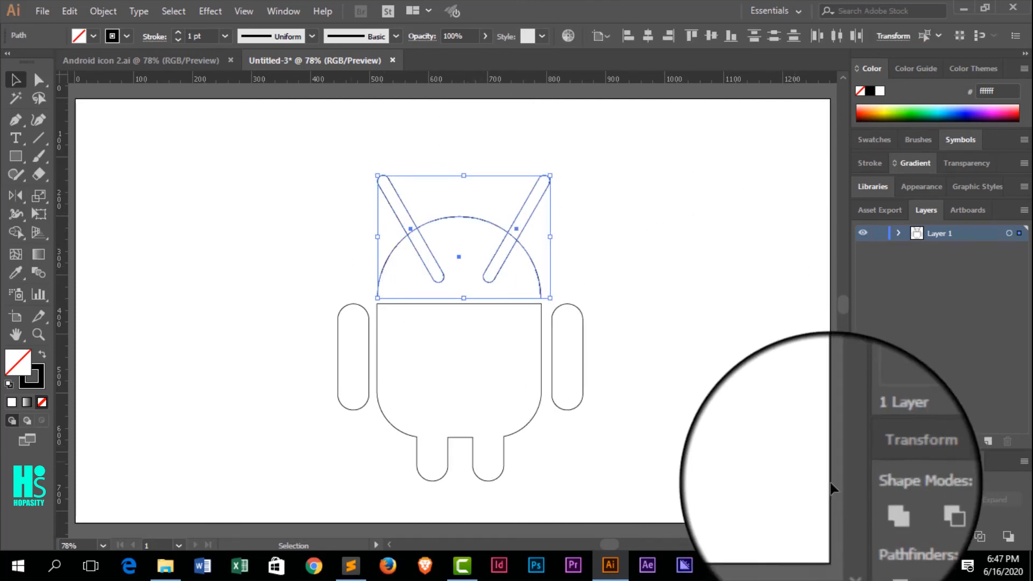
left_click(865, 499)
left_click(706, 363)
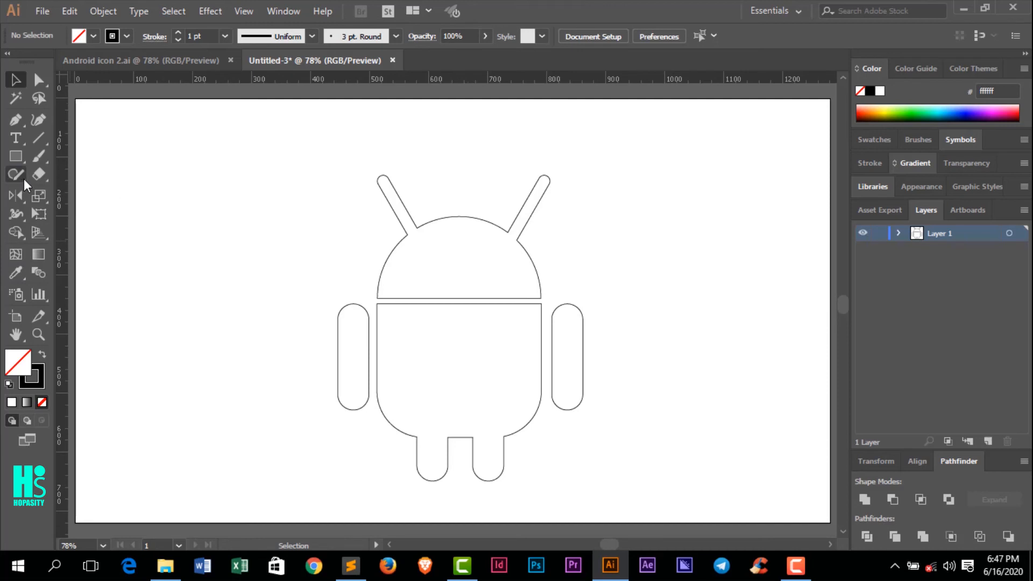
- Draw a small circle for the left eye inside the head, below the left antenna
left_click(23, 160)
left_click_drag(24, 160, 62, 196)
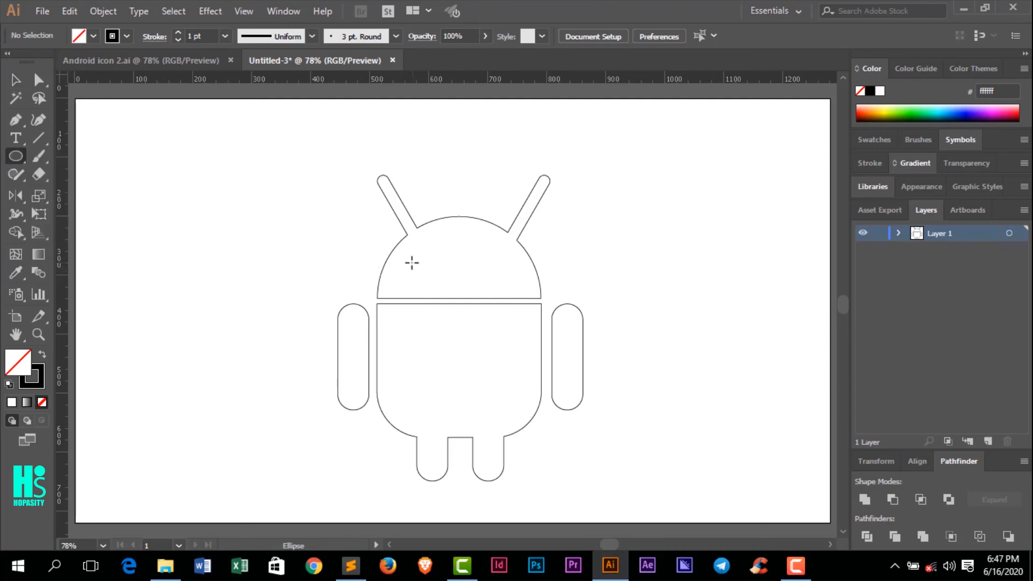
left_click_drag(409, 258, 429, 277)
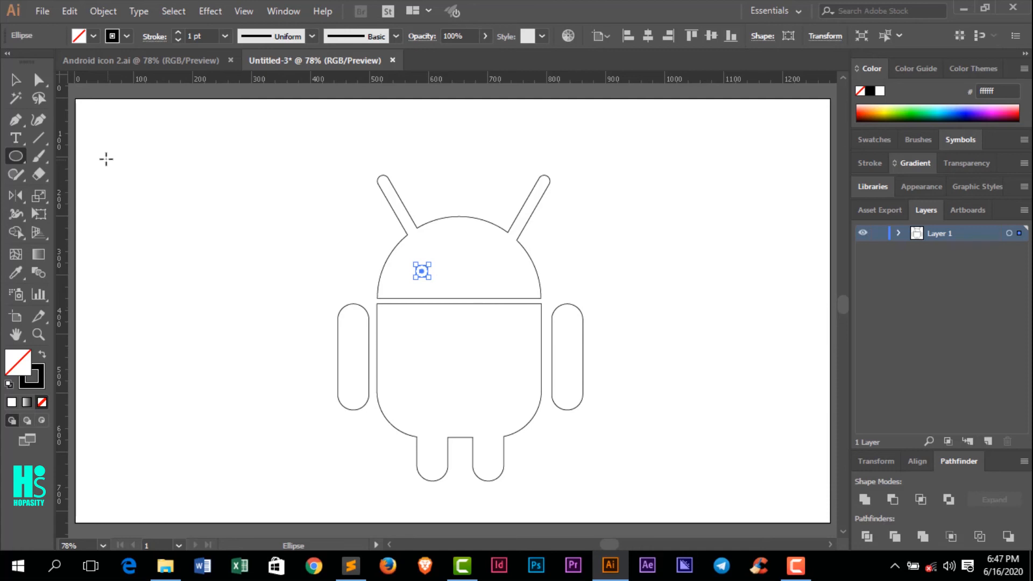
- Shift the left eye slightly outward, and duplicate it horizontally about 156 px to the right side of the head
key("v")
left_click(224, 238)
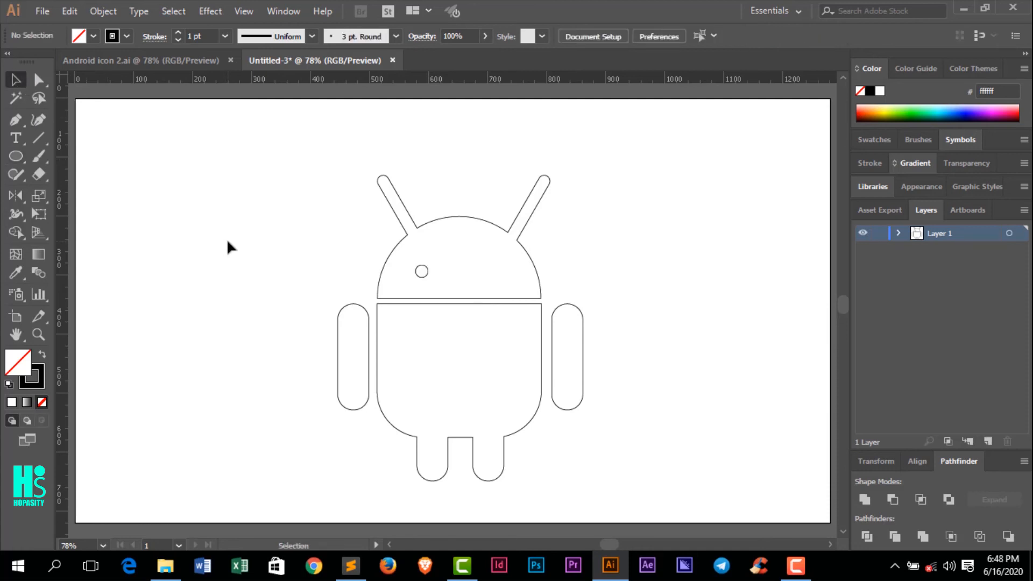
left_click(420, 273)
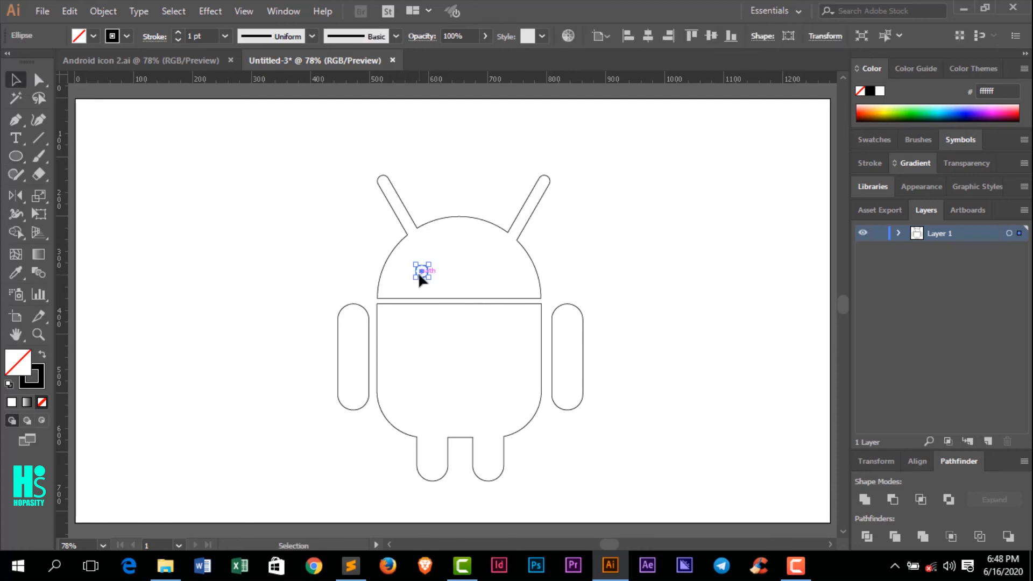
left_click_drag(416, 273, 417, 272)
left_click_drag(415, 272, 507, 278)
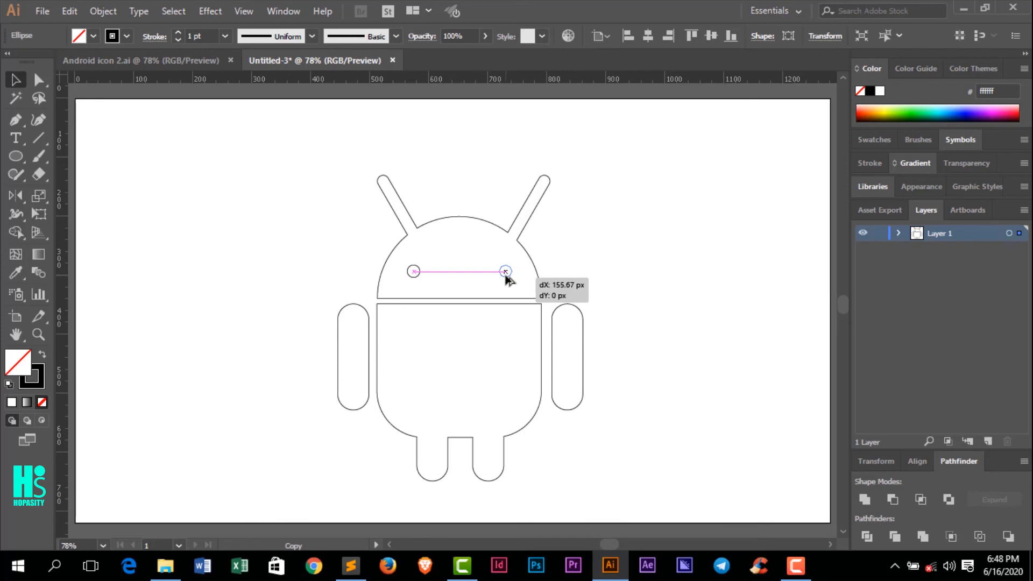
left_click_drag(506, 278, 507, 278)
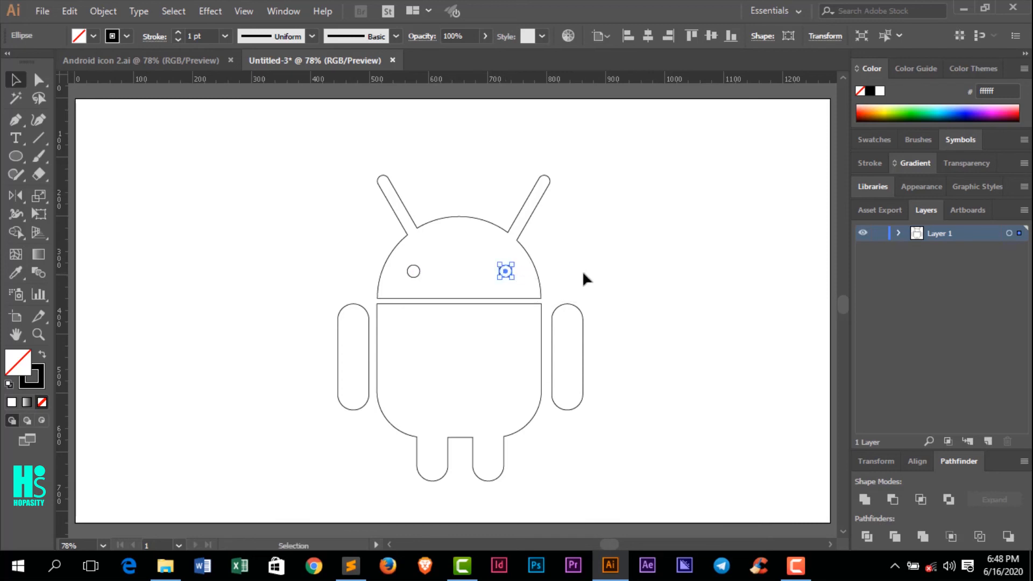
left_click(582, 270)
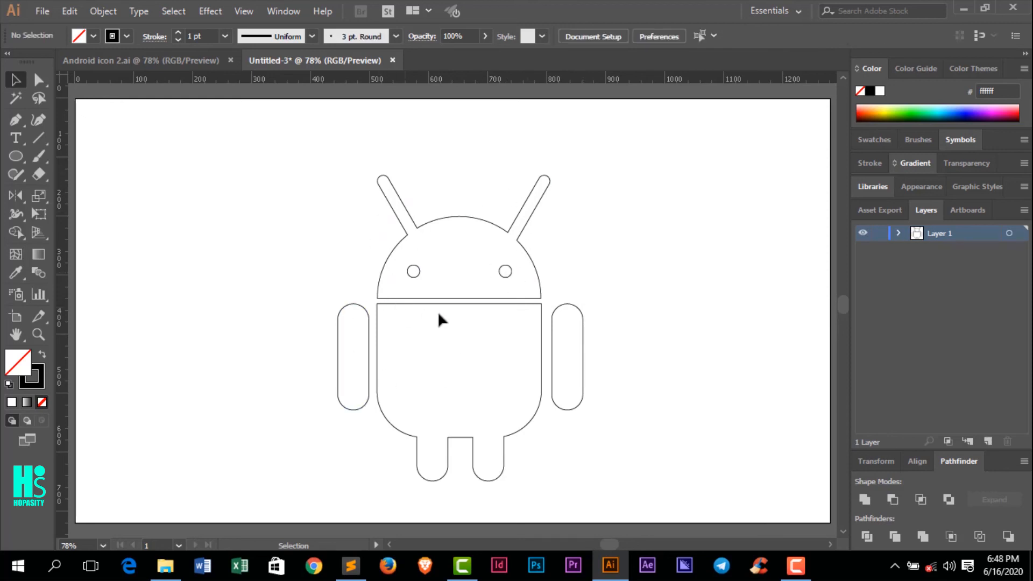
- Fill the head with antennas, the body with legs, and both arms with black, leaving the eyes out
left_click_drag(263, 296, 584, 456)
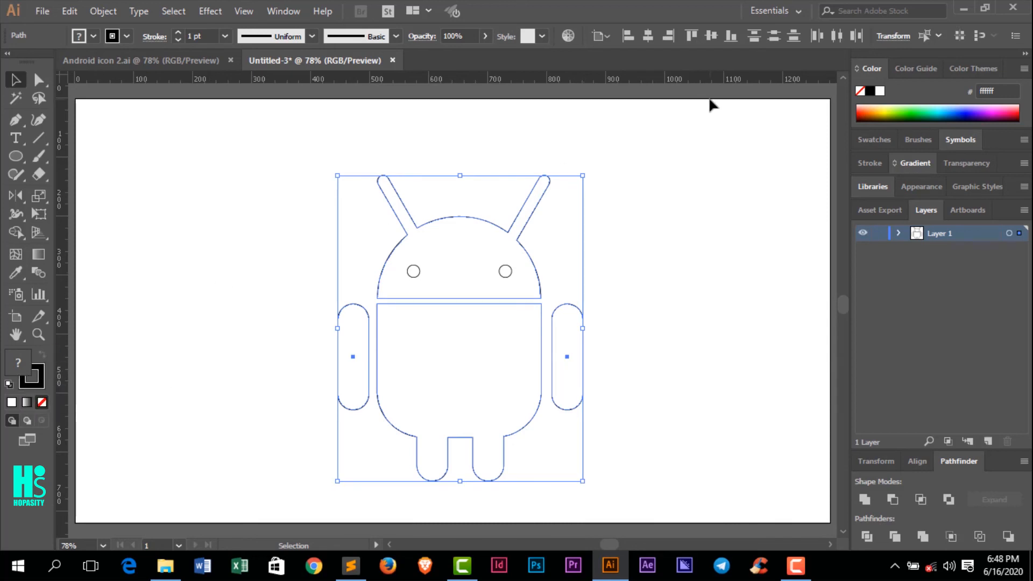
left_click(870, 91)
left_click(701, 295)
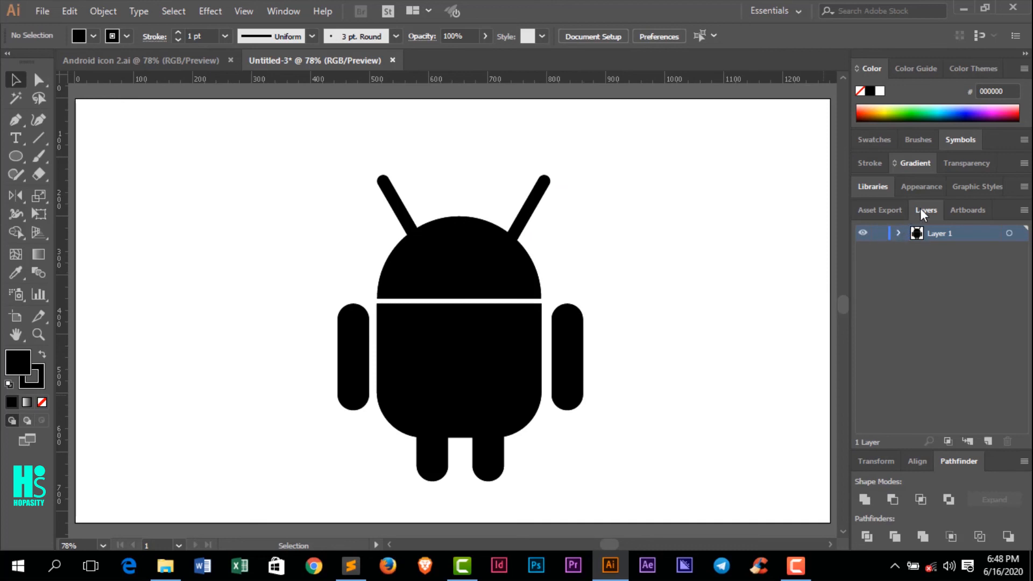
- Target both eye ellipses inside Layer 1 and fill them with white
left_click(898, 233)
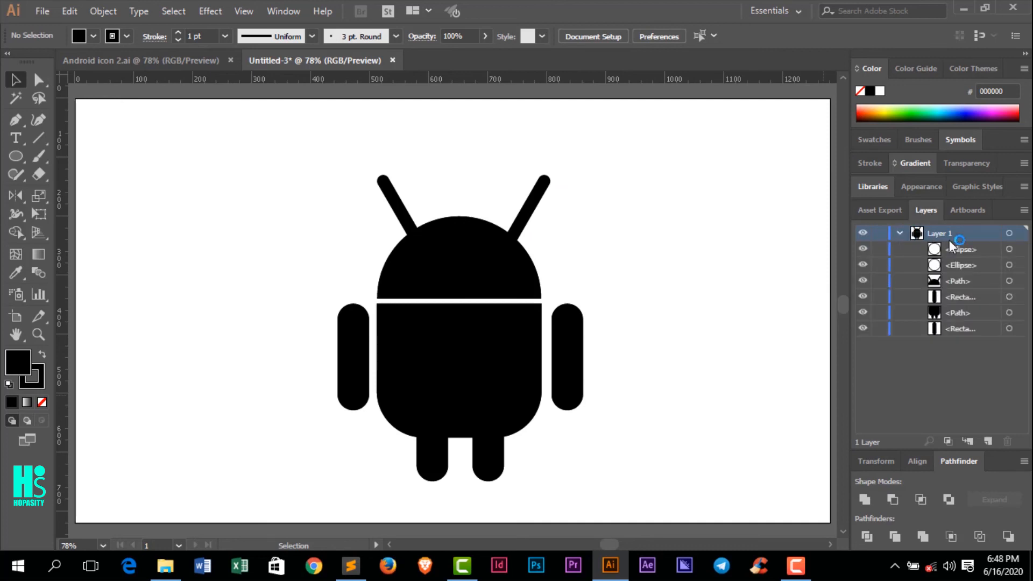
left_click(1009, 249)
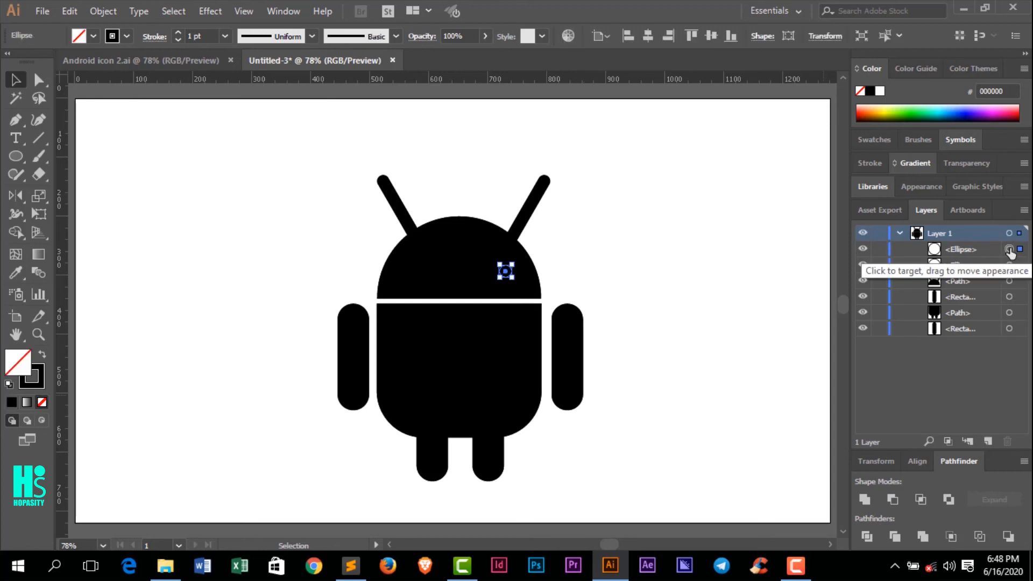
left_click(1010, 265, "shift")
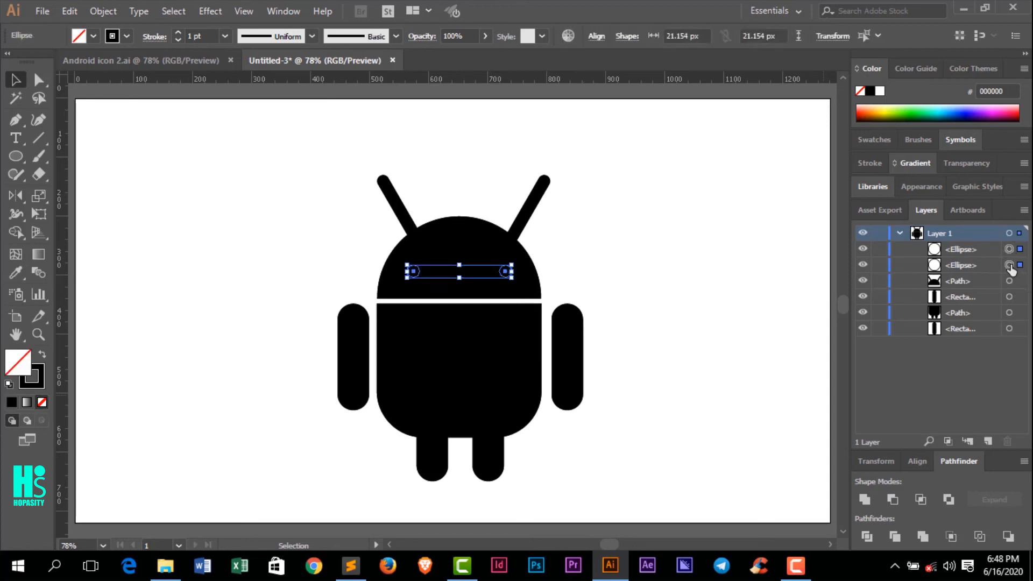
left_click(879, 91)
left_click(693, 191)
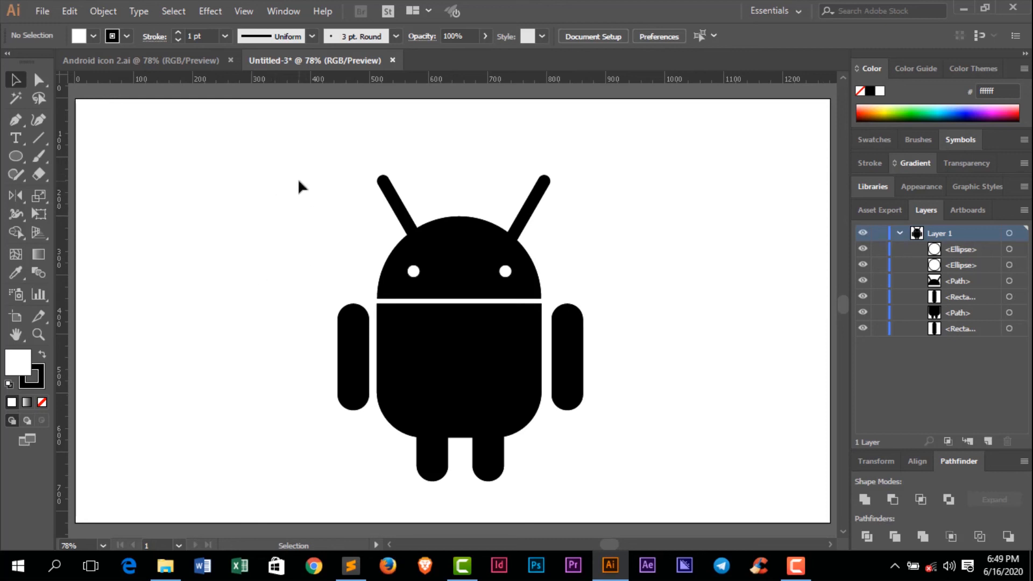
- Hide the tools and side panels and enlarge the view to 150% to inspect the robot icon
key("Tab")
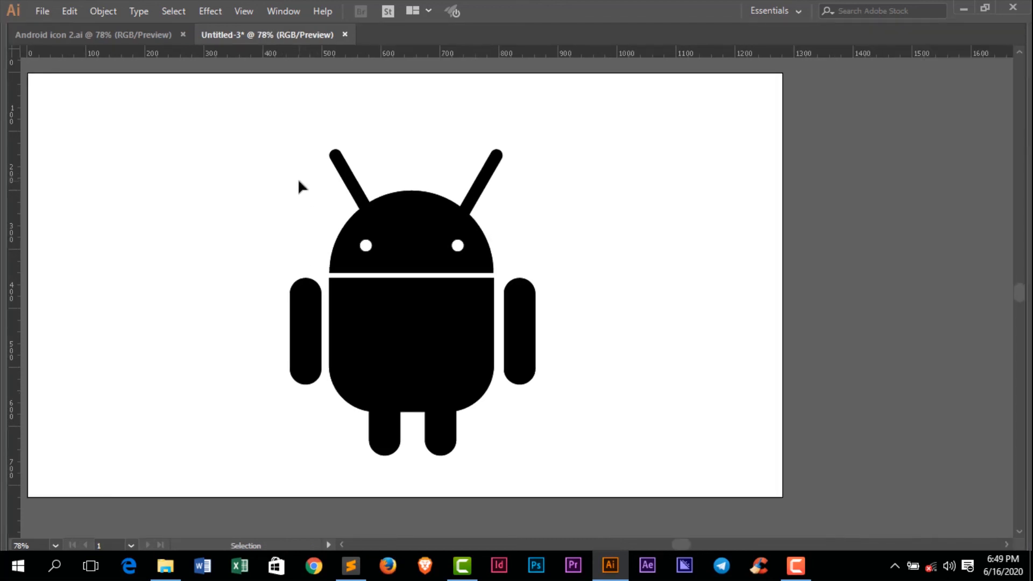
key("ctrl+plus")
key("ctrl+plus")
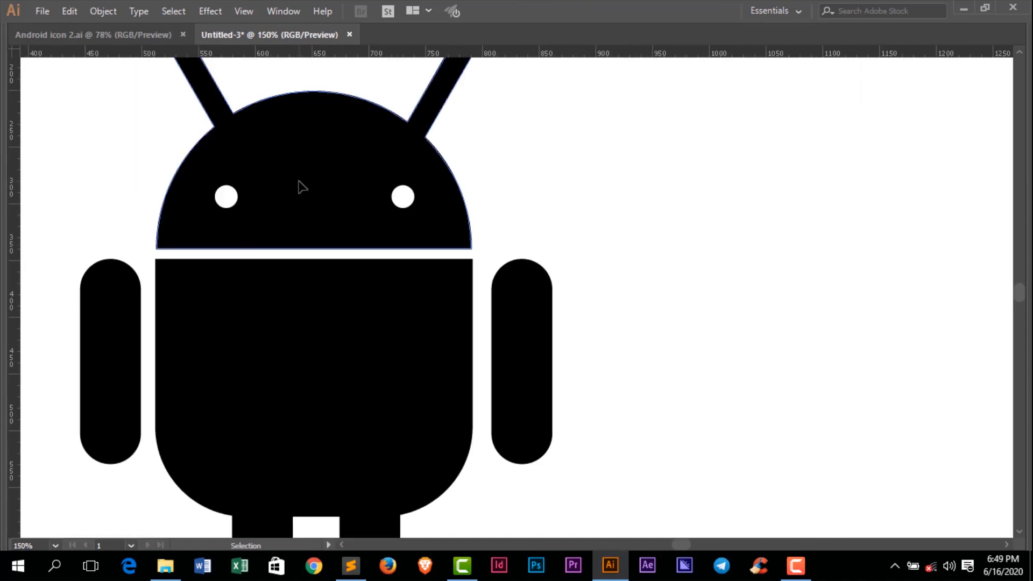